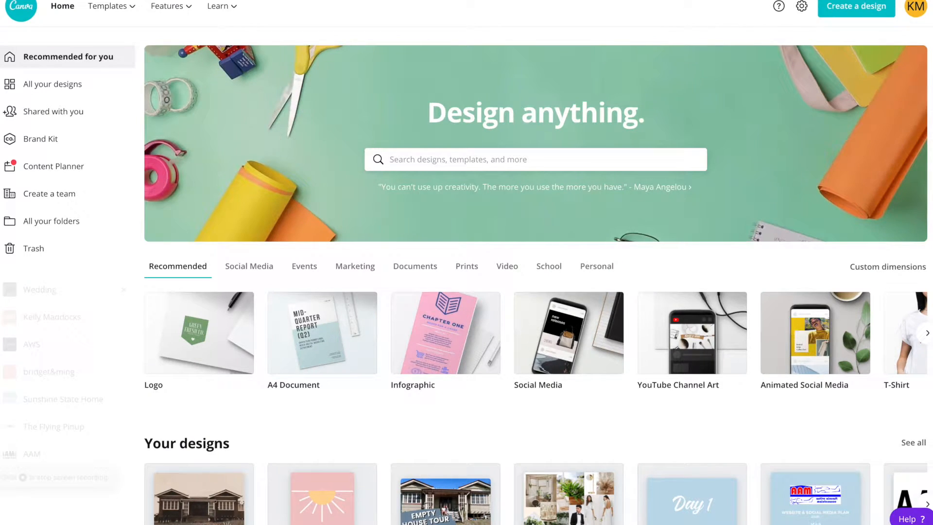
Create a new design from the A4 Document format
mouse_move(117, 15)
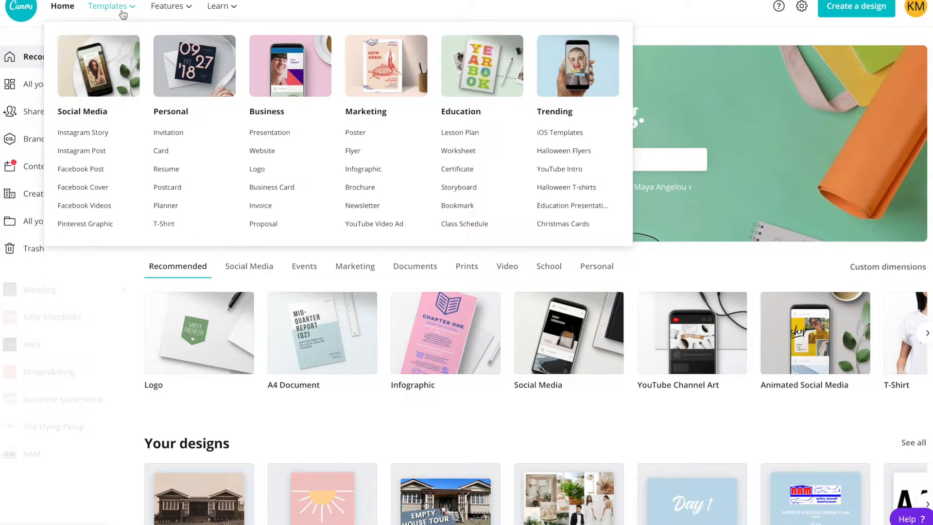
mouse_move(165, 17)
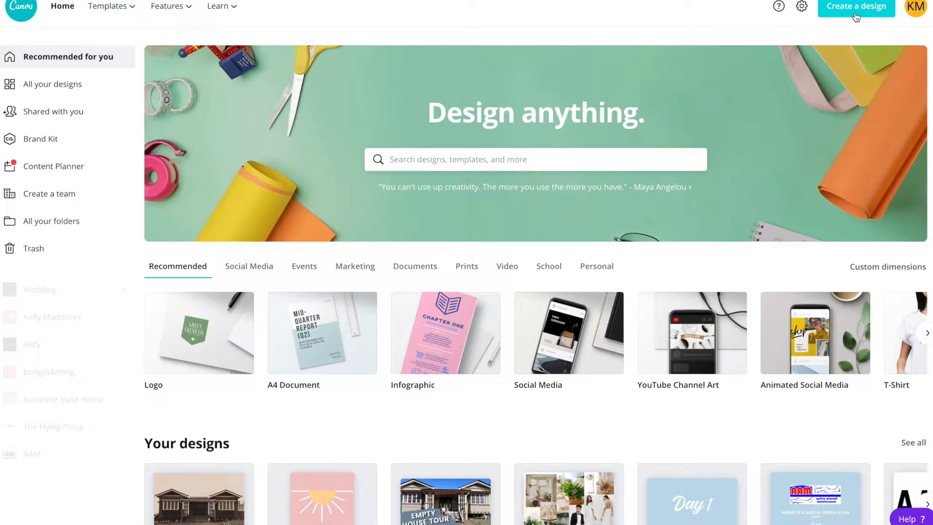
click(855, 16)
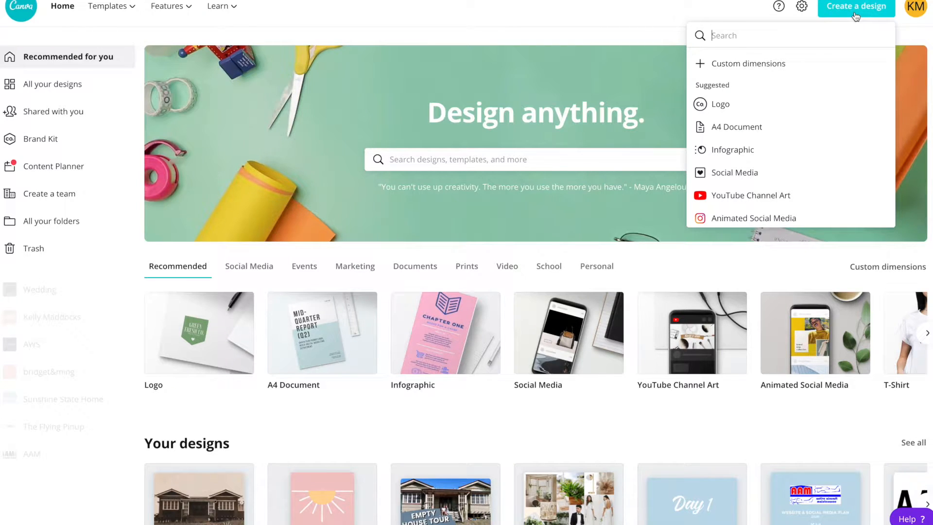
click(750, 128)
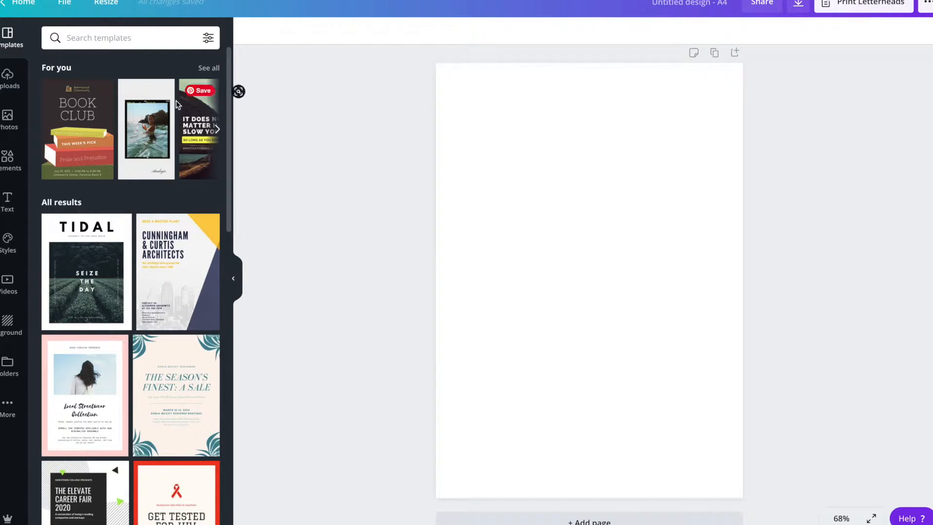
Resize the document to a landscape custom size of 29.7 × 21 cm
click(107, 11)
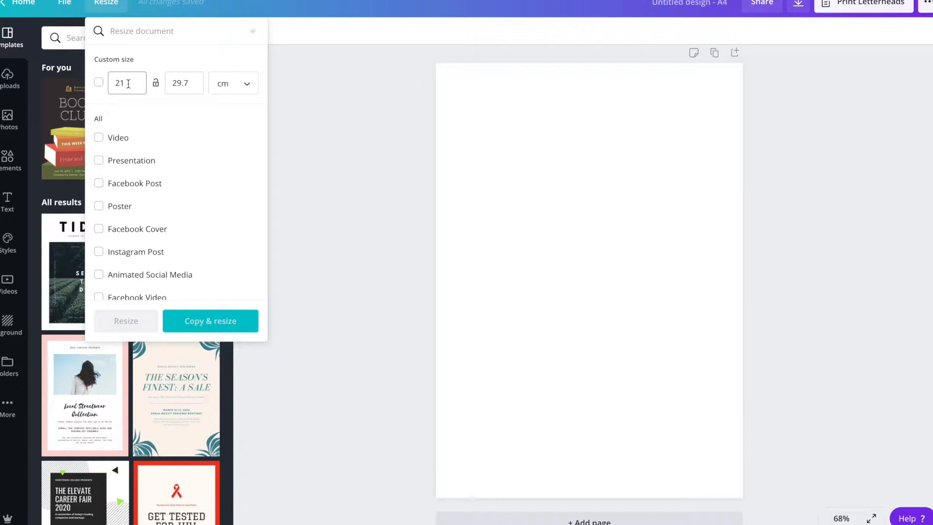
key(BackSpace)
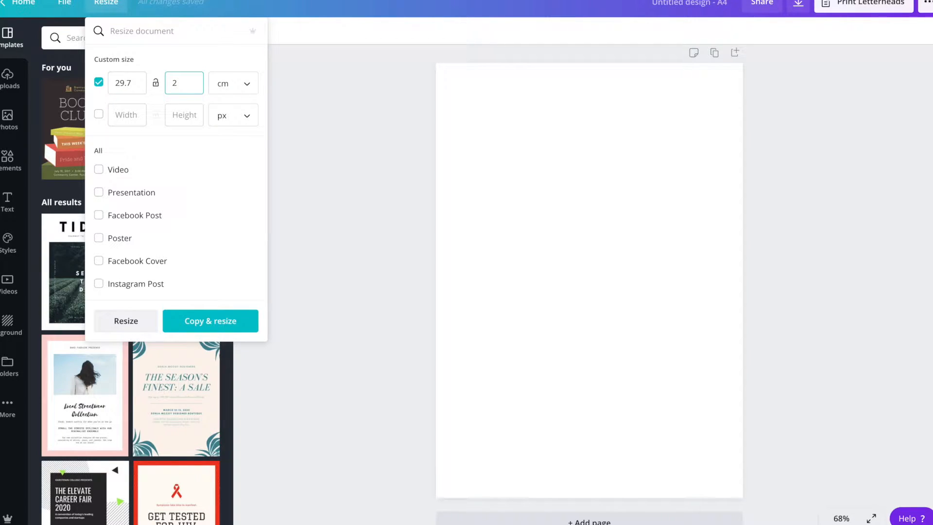
text(1)
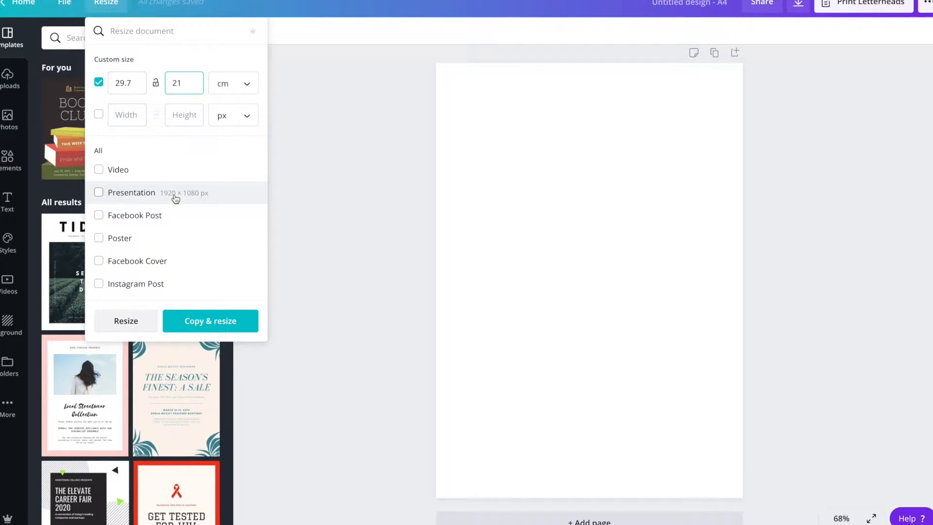
click(126, 320)
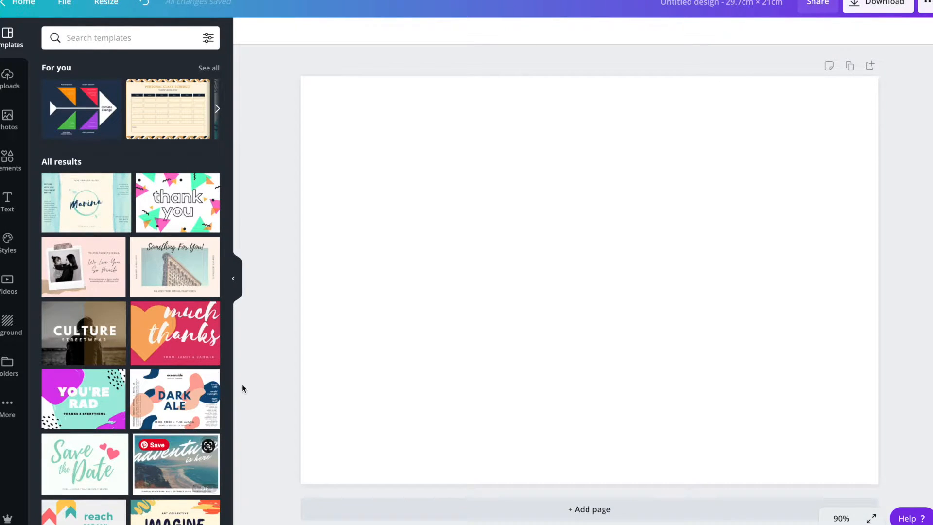
Collapse the templates list and title the design "Mid Century Office Inspo"
click(236, 280)
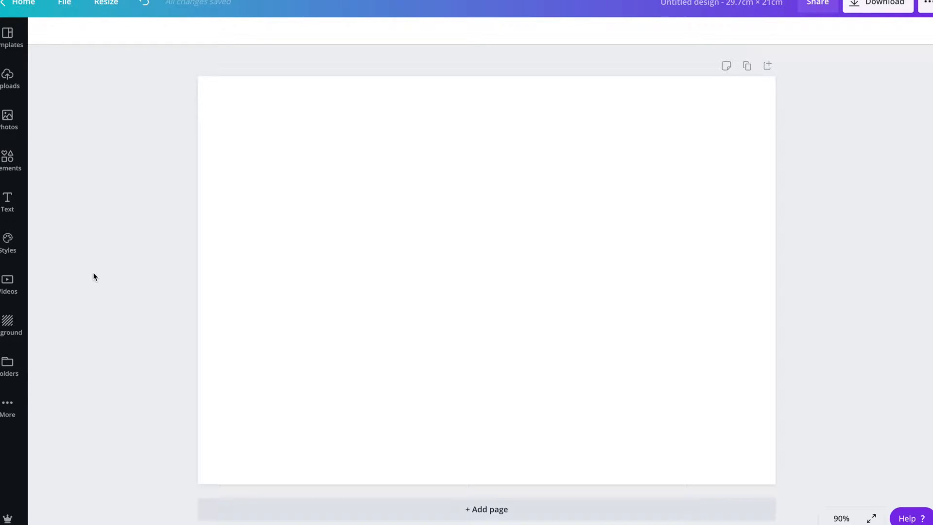
click(718, 6)
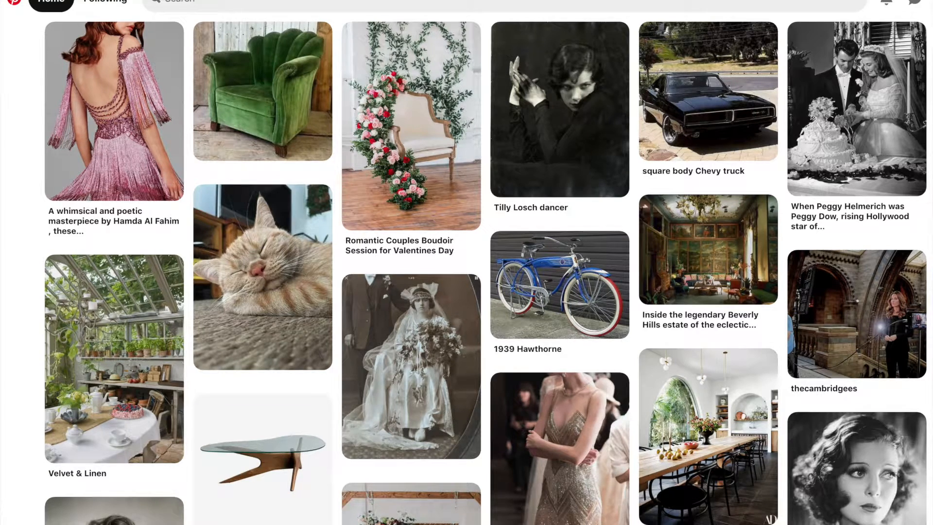
Switch to Pinterest and search for "Mid Century furniture"
click(411, 4)
text(Mid Century )
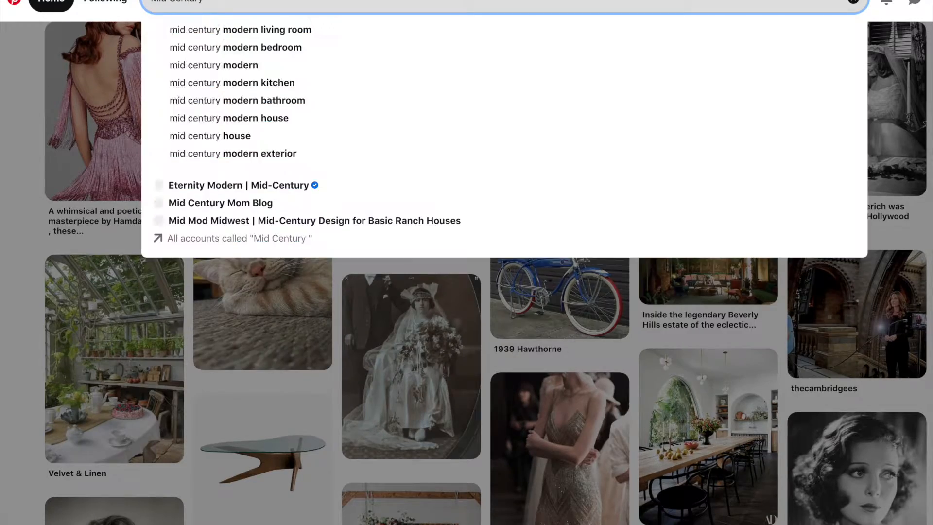
text(furniture)
key(Return)
Open the Real Estate Scout pin with the timber shelving and blue rug and save its image to the computer
scroll(386, 219, down, 5)
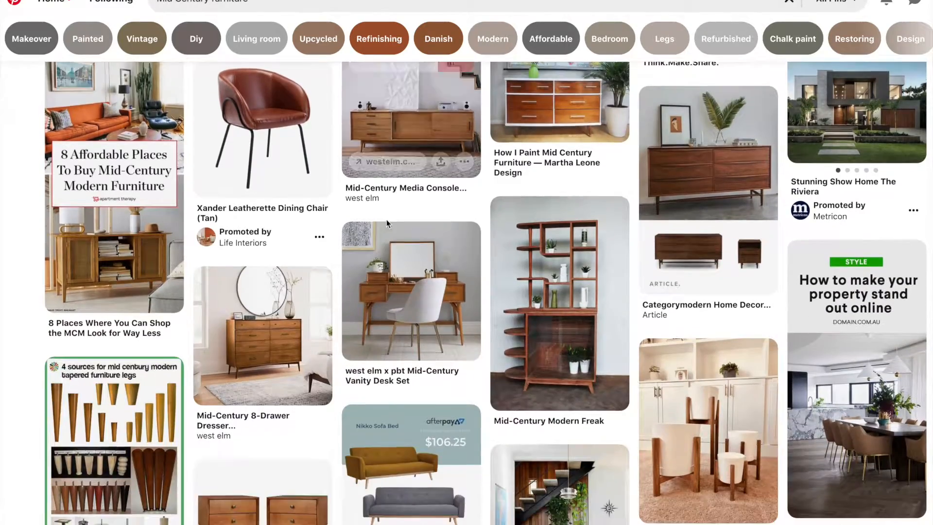
scroll(386, 220, down, 12)
click(262, 218)
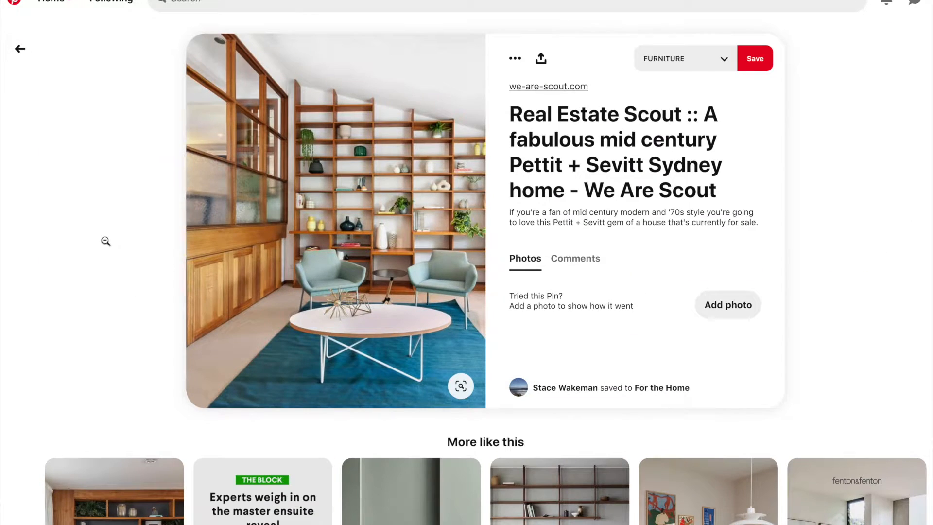
right_click(331, 217)
click(381, 304)
click(554, 40)
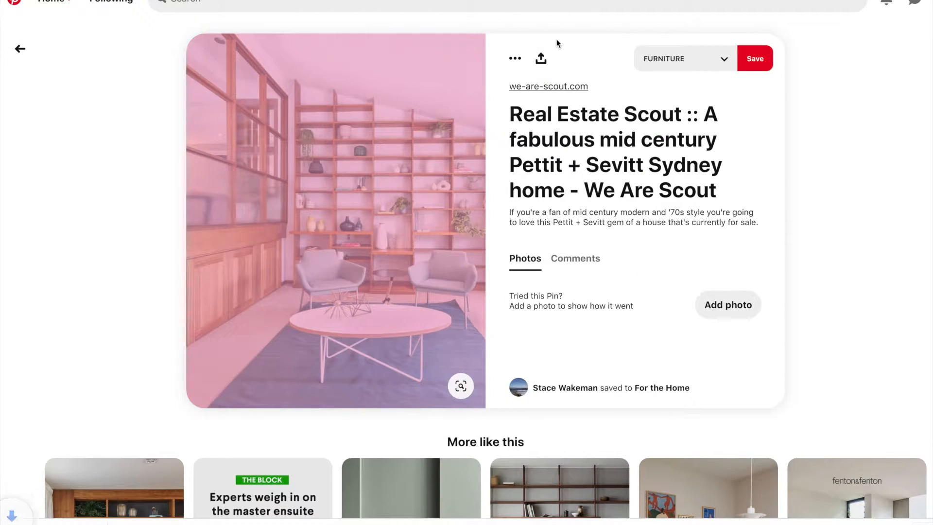
click(146, 212)
Open the "A Mid-Century Melbourne Home In Near Original Condition!" pin, save its picture as a JPEG image, and return to the results
scroll(878, 253, down, 1)
click(879, 254)
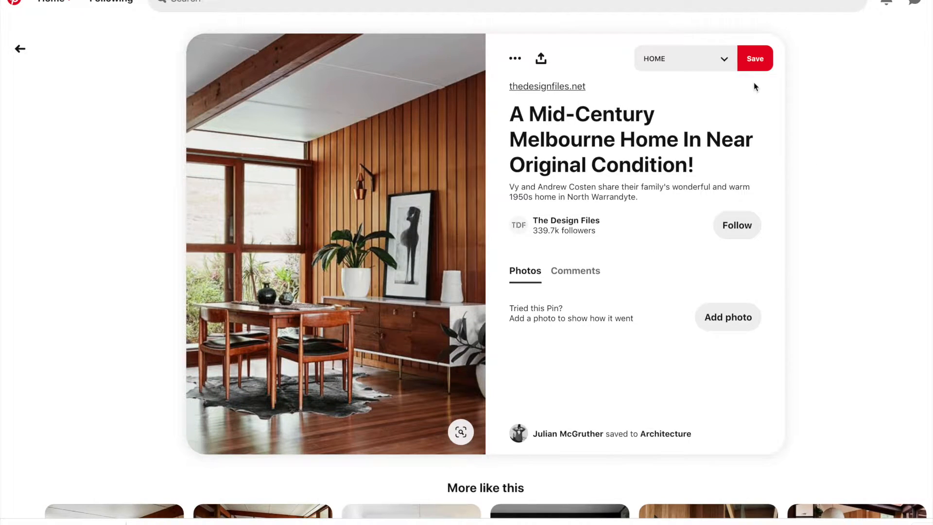
right_click(412, 250)
click(448, 339)
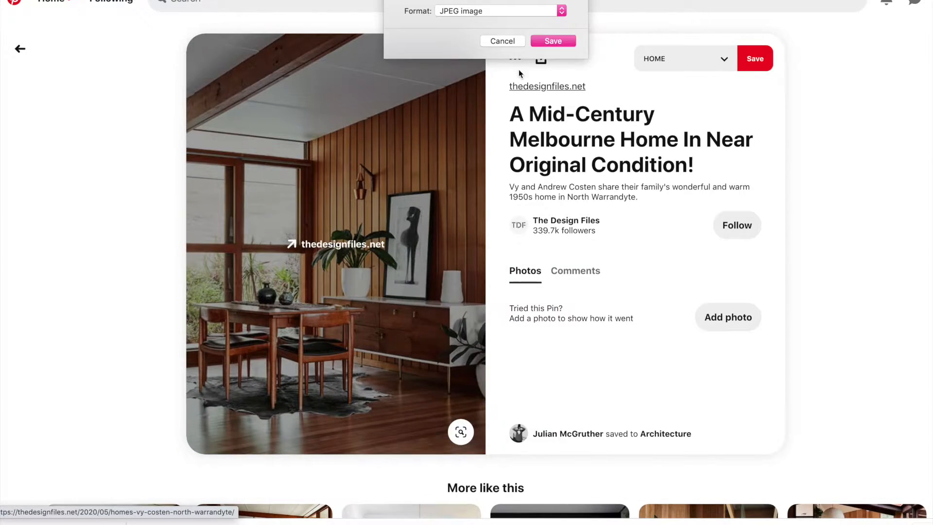
click(553, 41)
click(20, 49)
Find the Noir Jetson teak wood office desk pin, save its picture as a JPEG image, and return to the results
scroll(430, 323, down, 5)
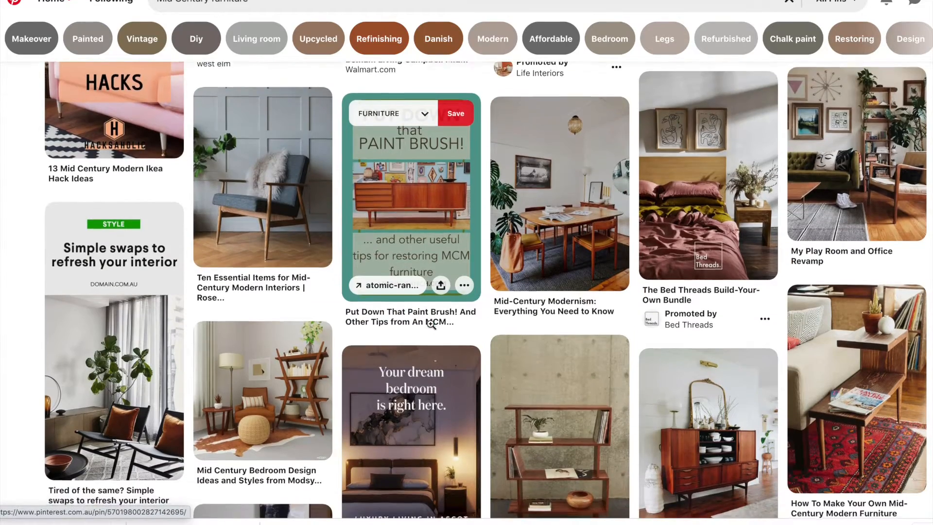
scroll(430, 324, down, 8)
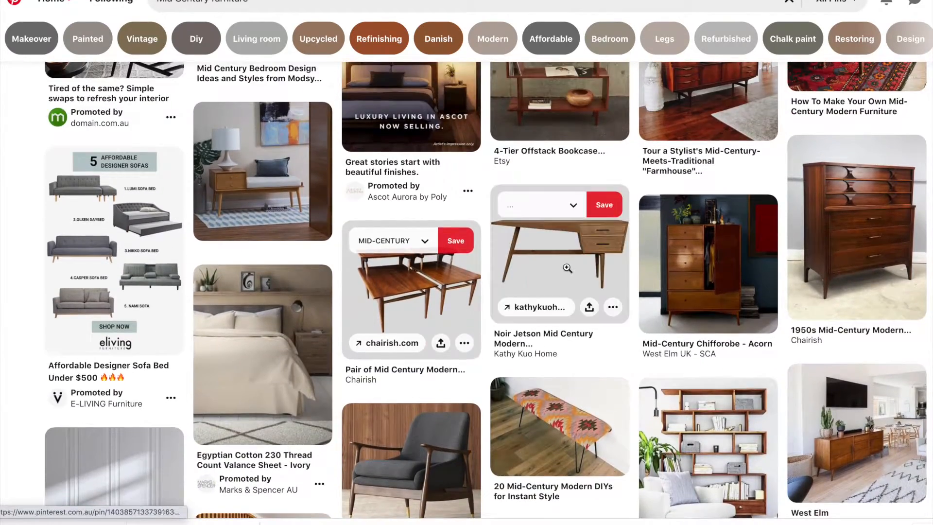
click(562, 271)
right_click(292, 151)
click(343, 243)
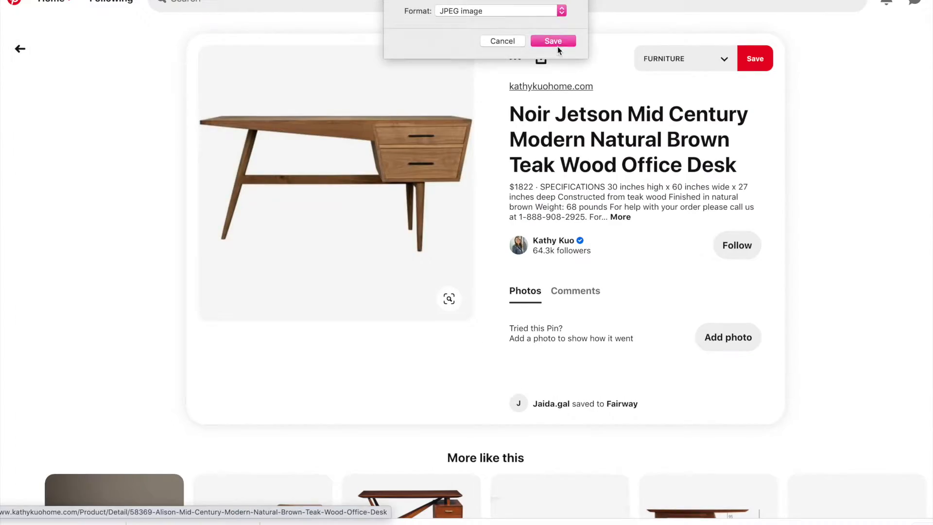
click(556, 42)
click(20, 49)
Change the Pinterest search to "Mid Century office" and look through the resulting pins for inspiration images
scroll(446, 279, down, 6)
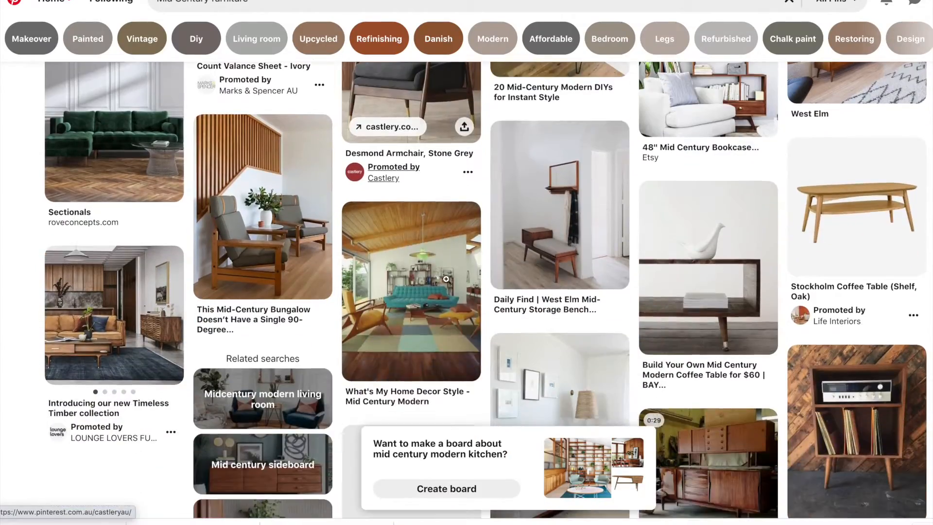
scroll(446, 283, down, 10)
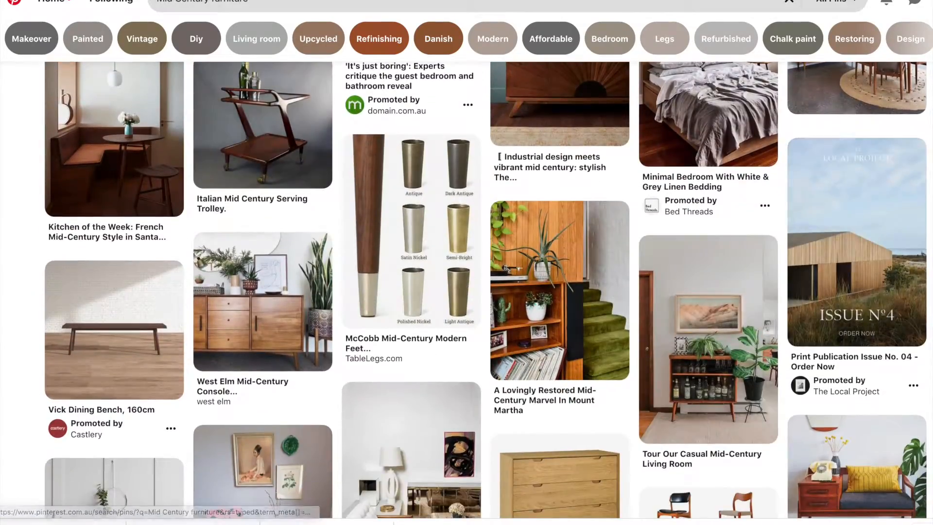
double_click(228, 2)
text(office)
key(Return)
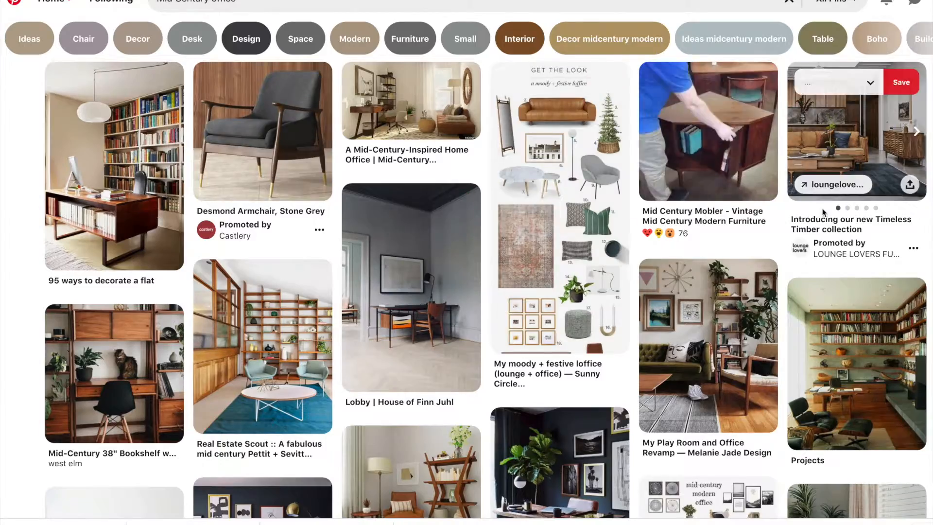
scroll(824, 212, down, 3)
click(823, 212)
click(19, 46)
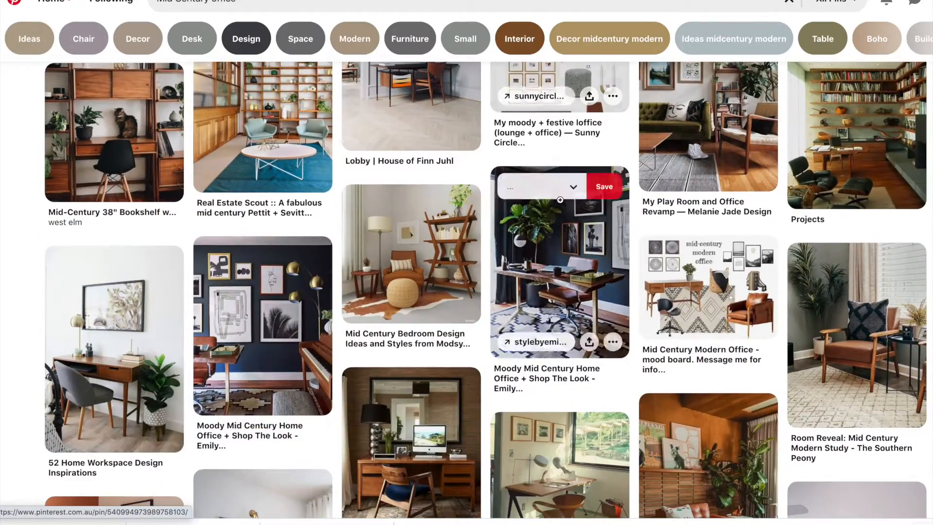
scroll(799, 281, down, 15)
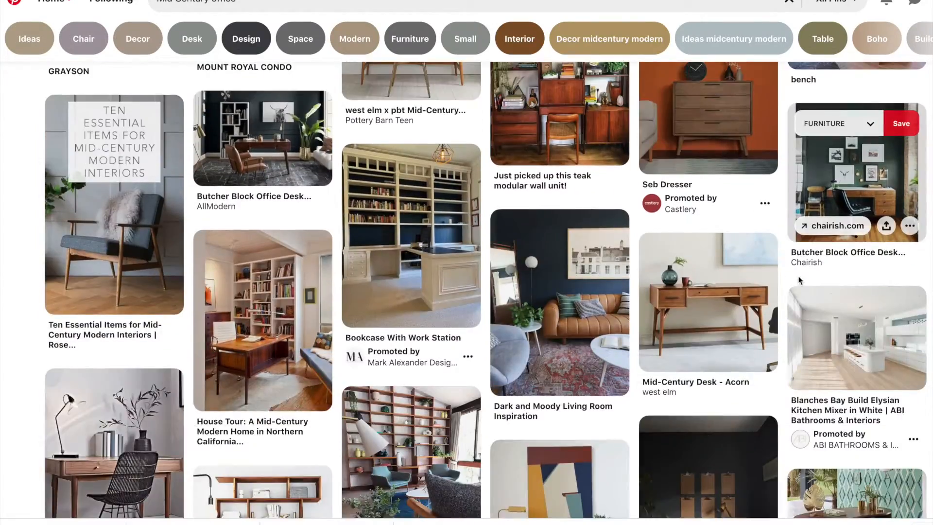
scroll(800, 280, down, 10)
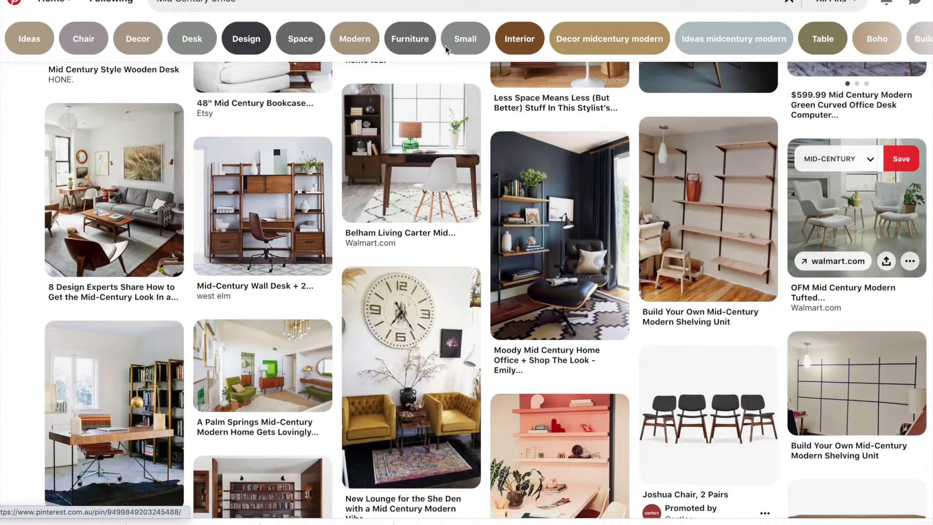
Replace the Pinterest search with "Mad Men Office"
drag(209, 2, 133, 1)
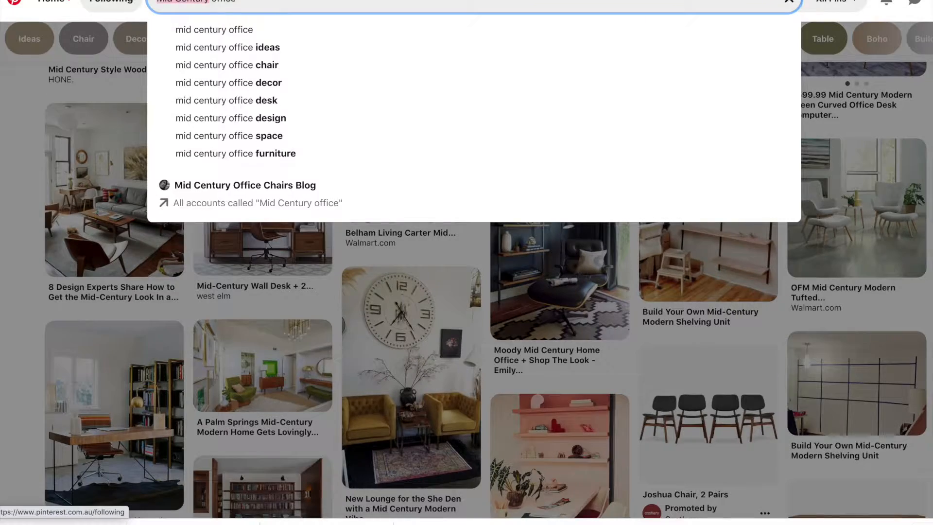
text(Mad)
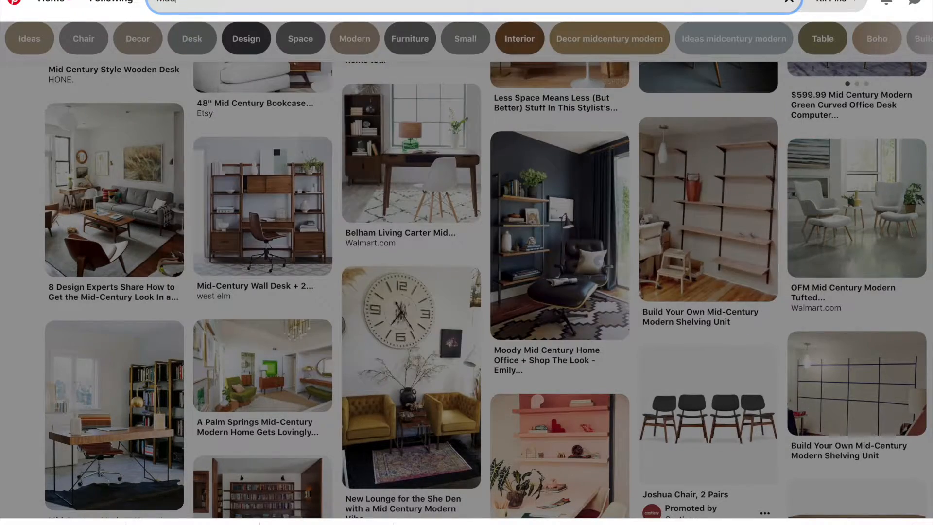
text( Men Office)
key(Return)
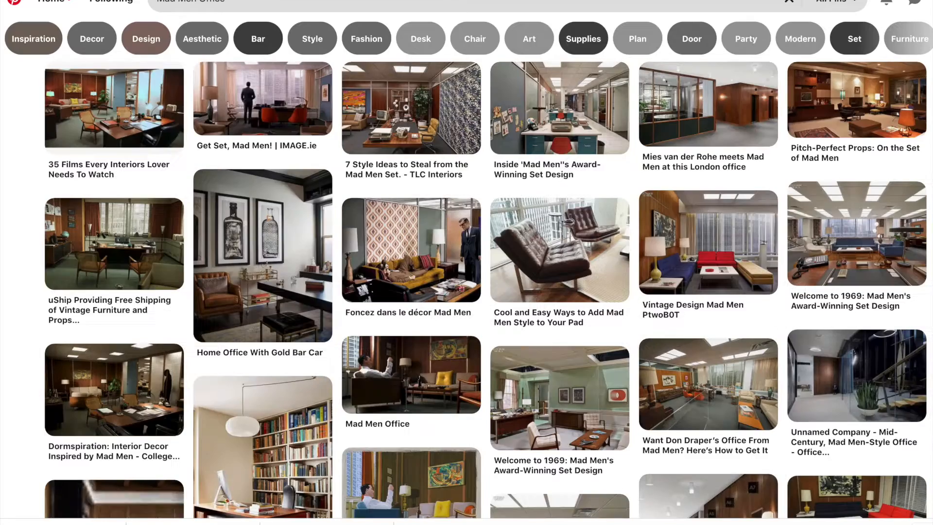
Save the image from the "Mies van der Rohe meets Mad Men at this London office" pin and return to the results
click(698, 121)
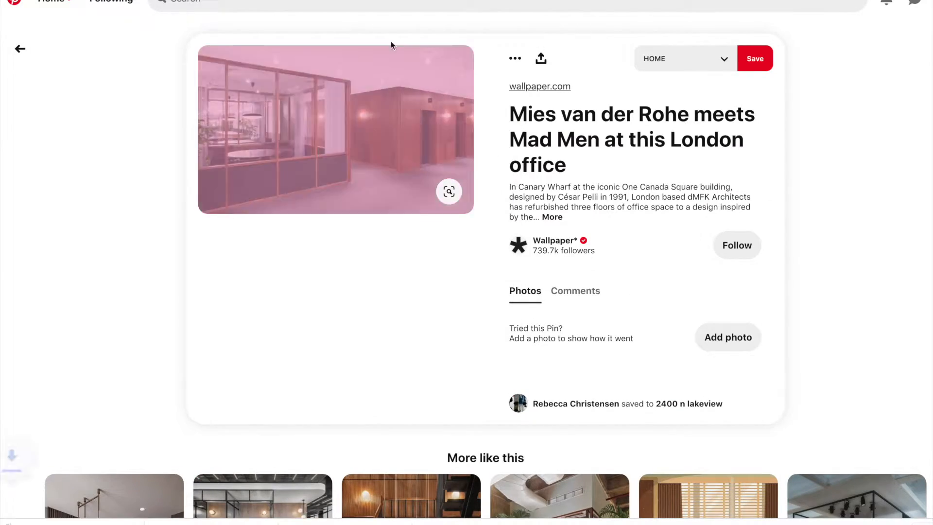
click(20, 49)
scroll(507, 194, down, 5)
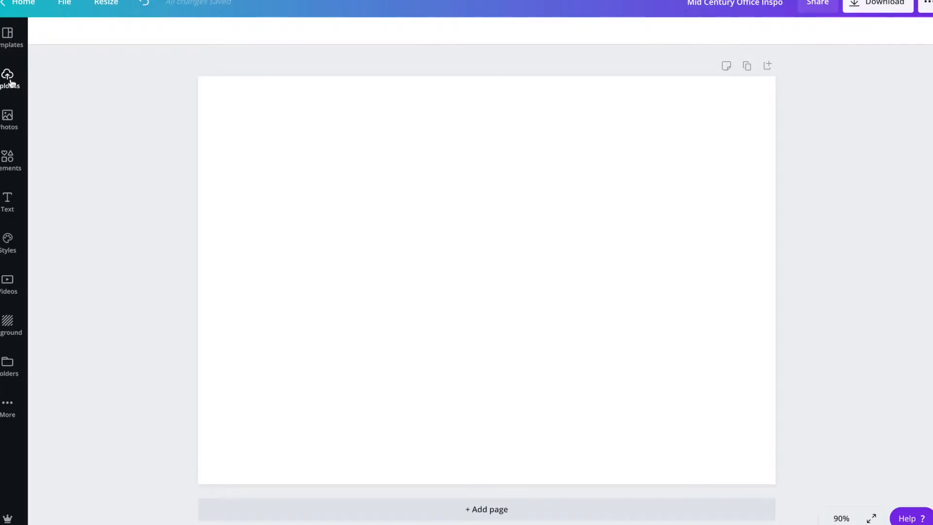
Switch back to the Canva design and upload the saved inspiration images from the device
click(8, 78)
click(84, 70)
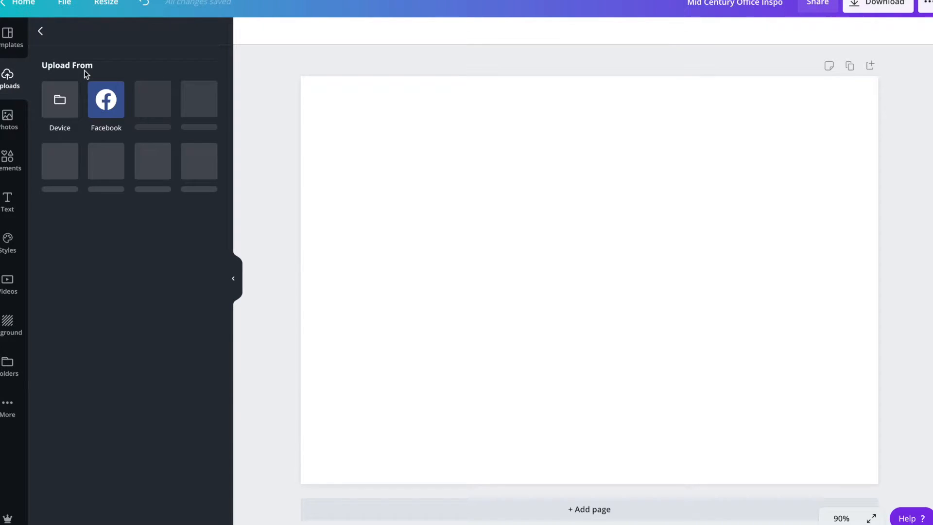
click(69, 94)
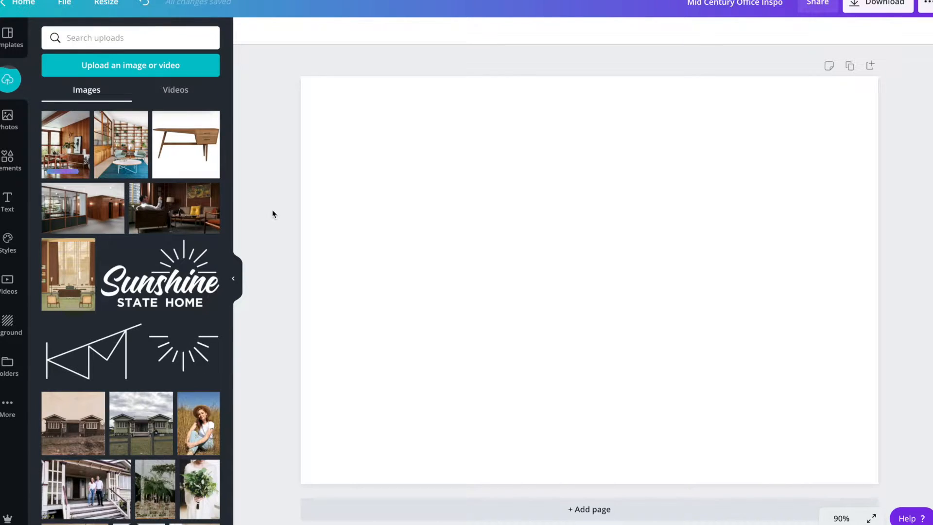
Place the newly uploaded interior, desk and office images on the blank page and collapse the uploads list
click(66, 144)
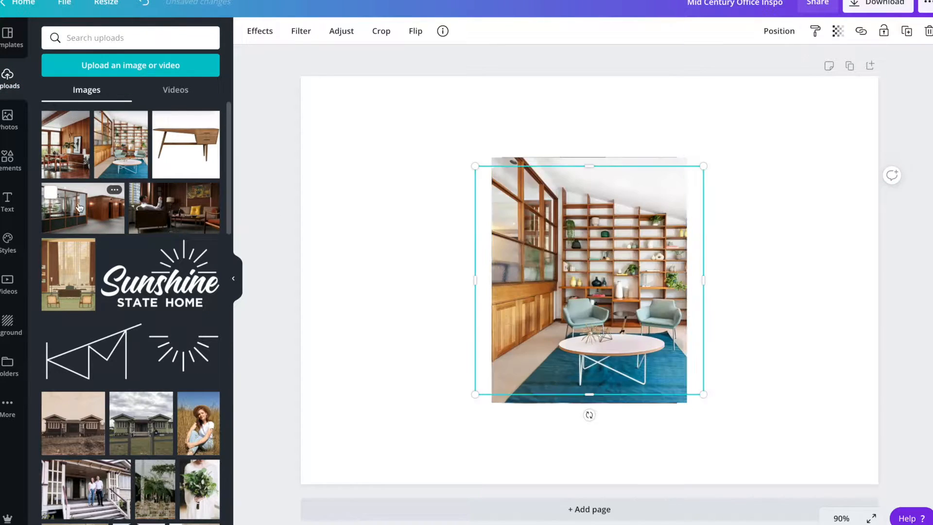
click(68, 274)
click(233, 277)
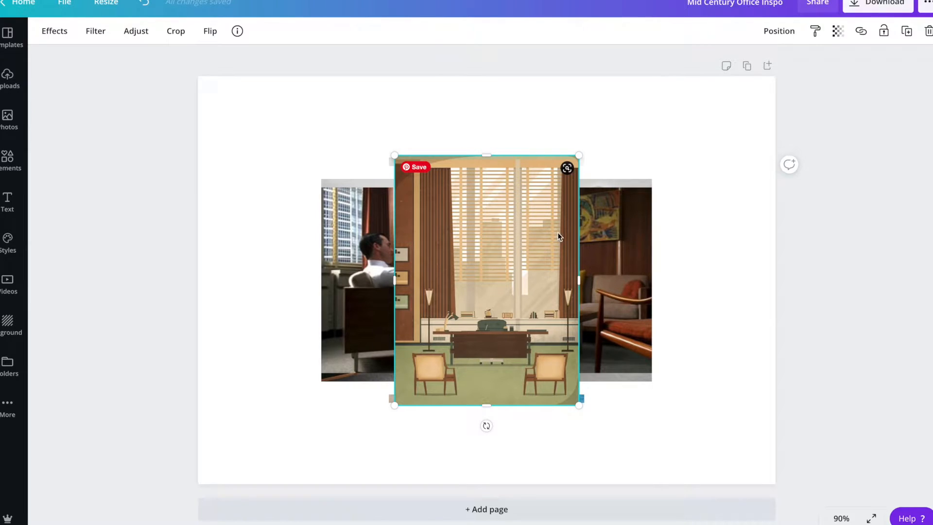
Shrink the office illustration and the dark lounge photo, placing them in the page's upper-left and upper-right corners
drag(492, 234, 313, 164)
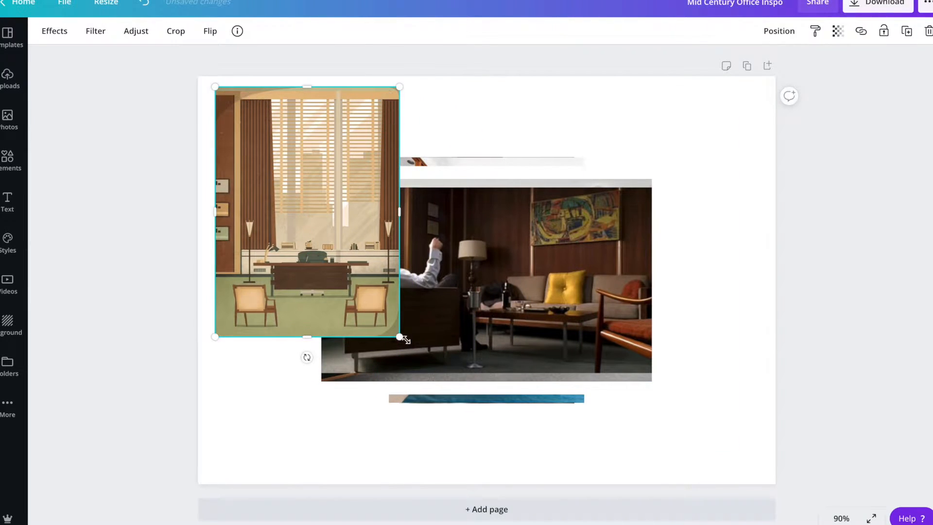
drag(388, 330, 335, 249)
click(587, 258)
drag(652, 187, 531, 256)
drag(447, 340, 680, 166)
Spread the lobby, desk and dining room images around the page edges and enlarge the bookshelf photo at the top centre
drag(498, 318, 403, 400)
drag(562, 262, 458, 330)
drag(532, 252, 737, 245)
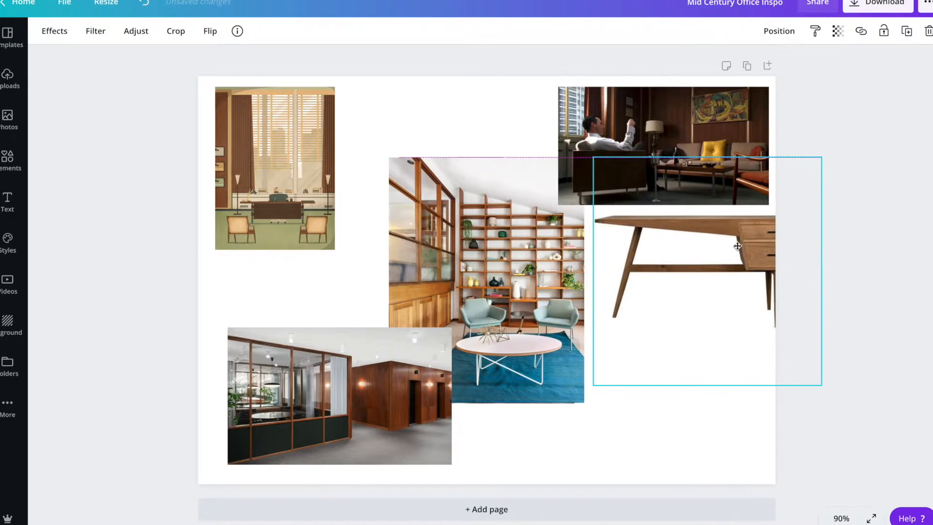
drag(572, 168, 524, 88)
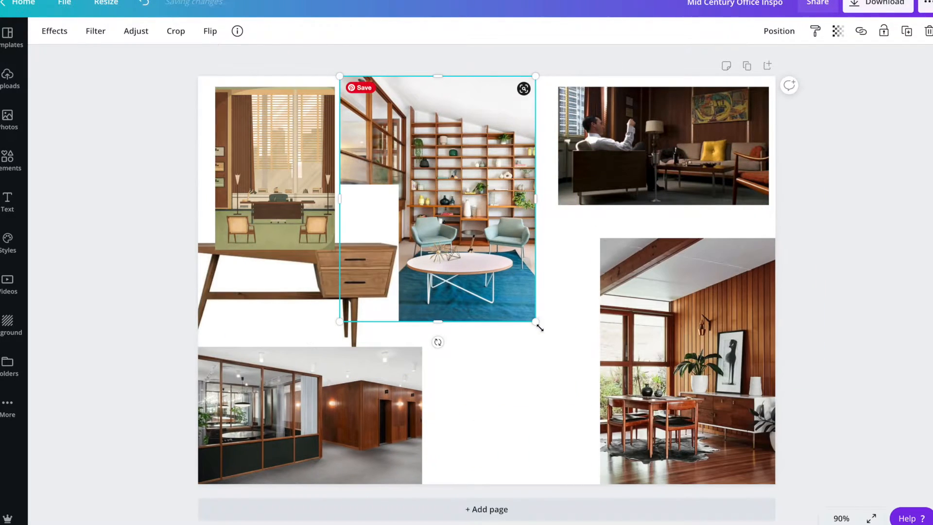
drag(538, 327, 592, 372)
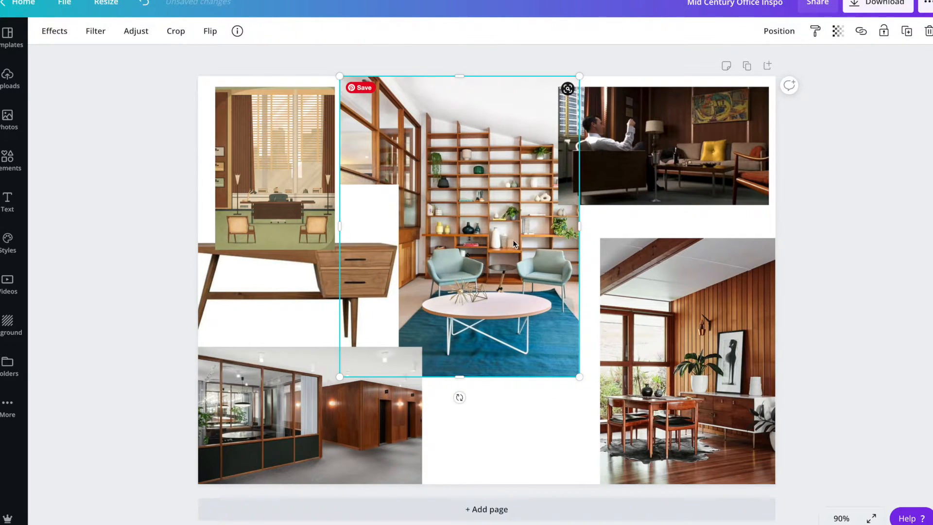
Change the bookshelf photo's layer order by bringing it to front, sending it to back, and moving it forward above the neighbouring images
click(769, 30)
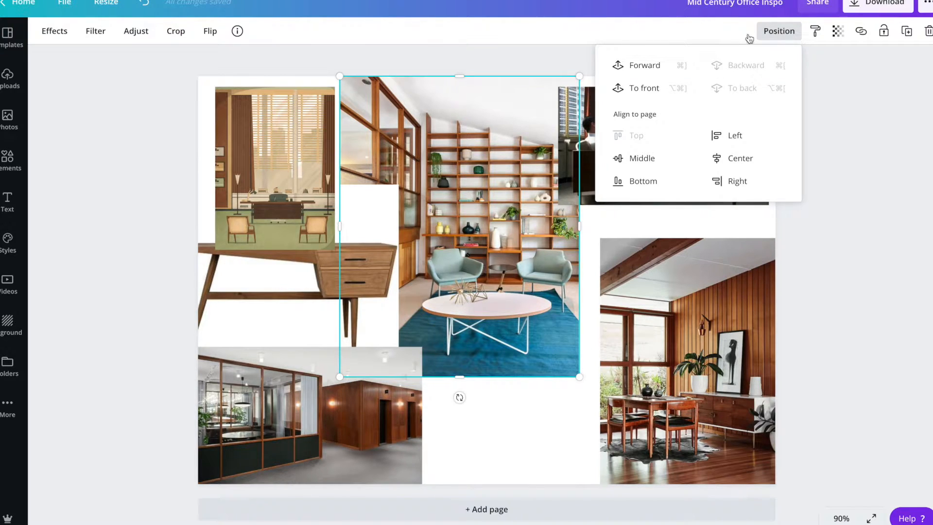
click(644, 88)
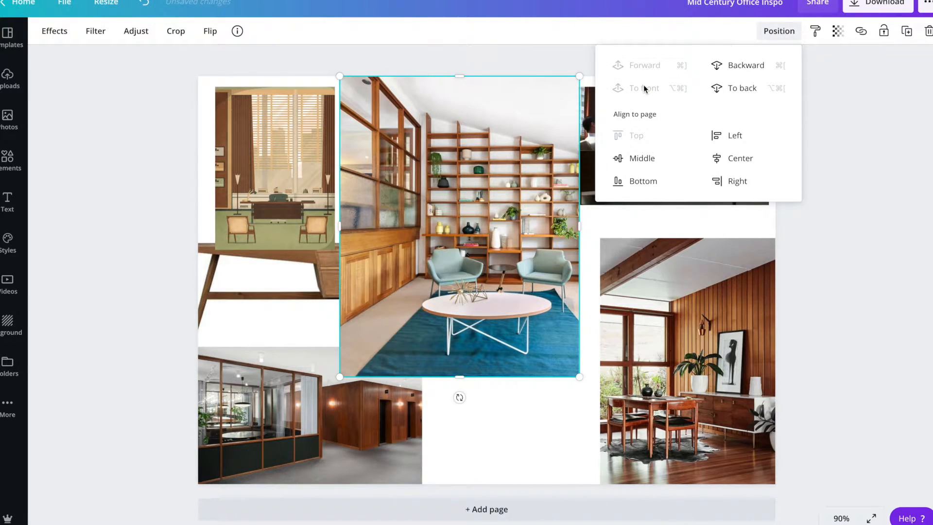
click(747, 86)
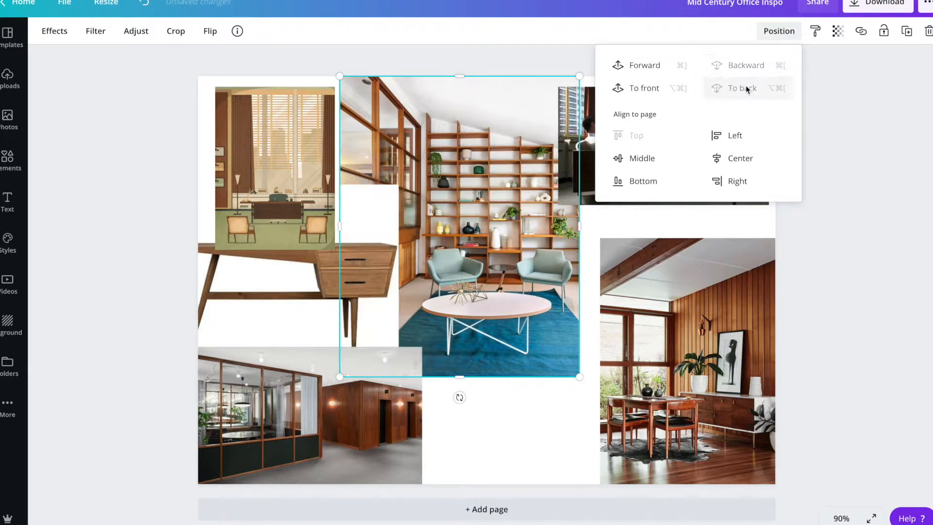
click(635, 67)
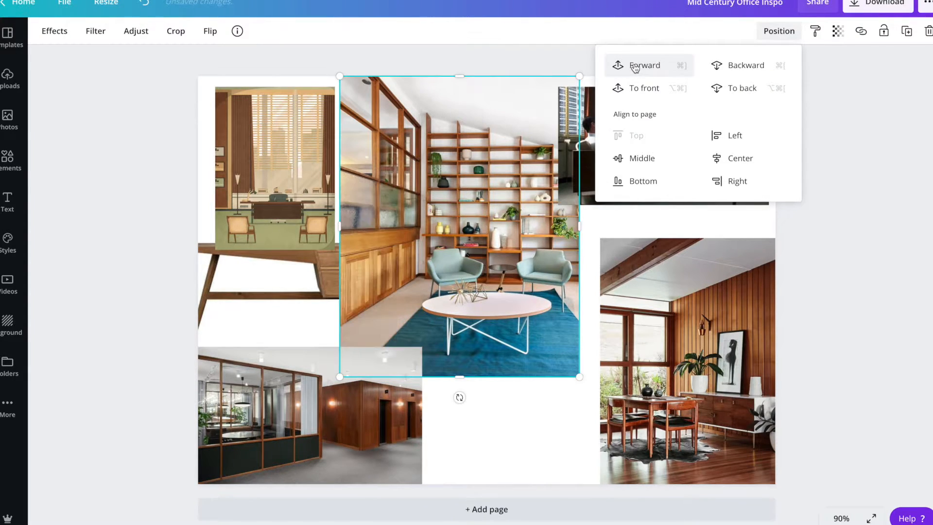
click(635, 67)
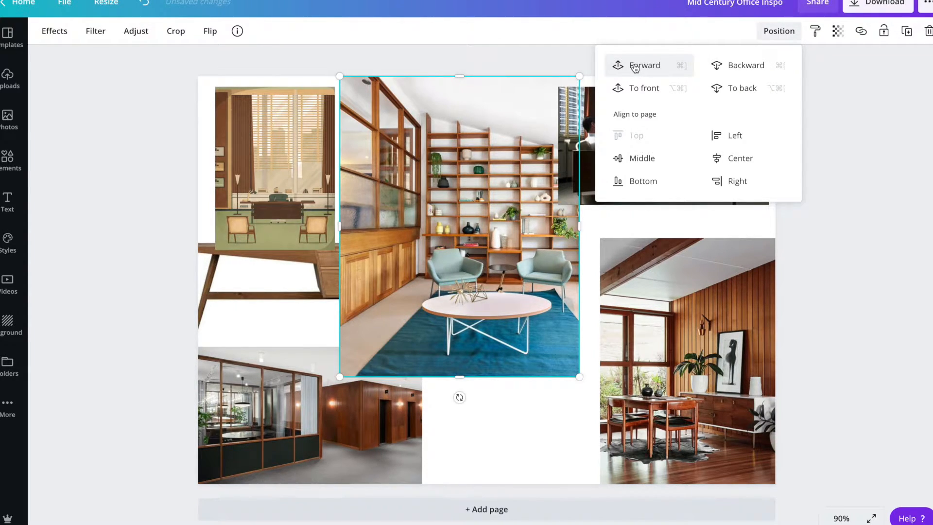
click(634, 67)
click(473, 238)
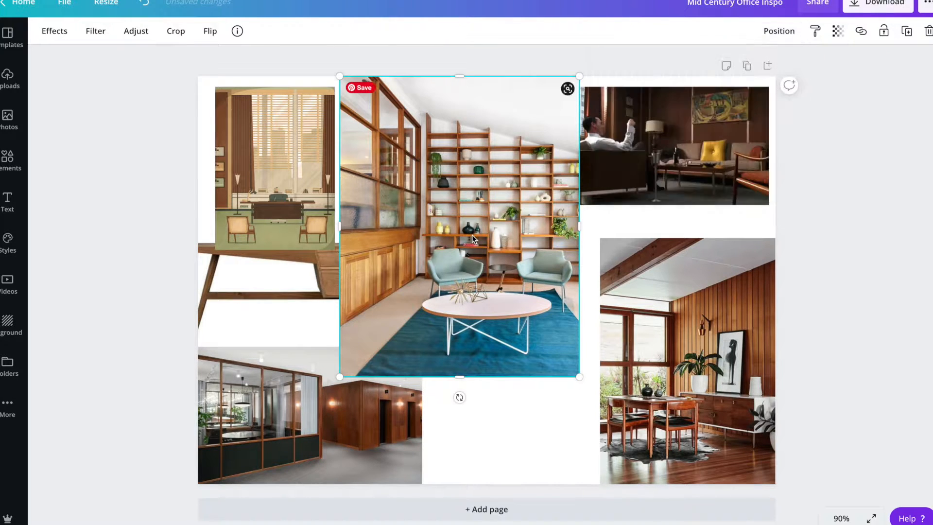
Shrink the bookshelf photo slightly and reposition it in the middle of the page beside the dining room photo
drag(467, 223, 505, 269)
drag(616, 422, 580, 376)
drag(511, 302, 531, 327)
Rearrange the illustration into the upper-left corner, the desk at upper right, and the lounge photo above the lobby photo
drag(720, 146, 526, 136)
drag(272, 160, 255, 150)
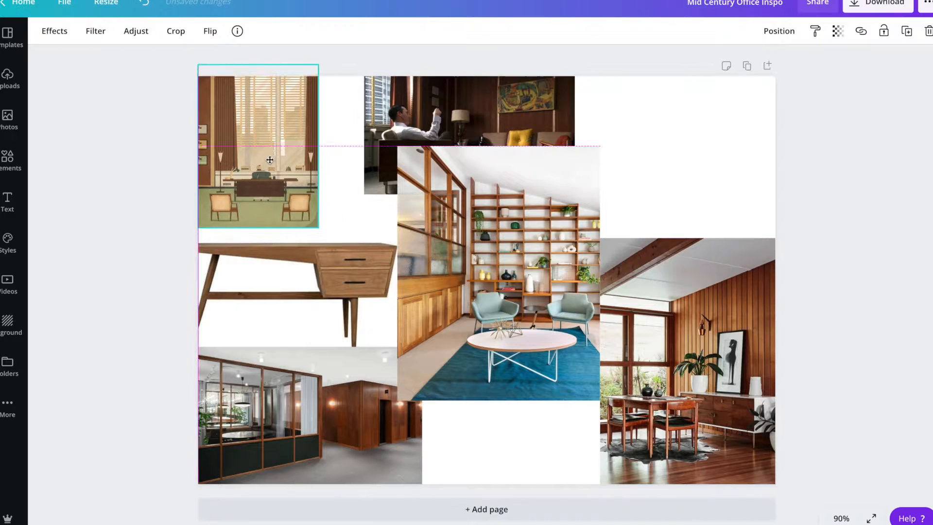
drag(303, 310, 674, 190)
drag(552, 109, 385, 267)
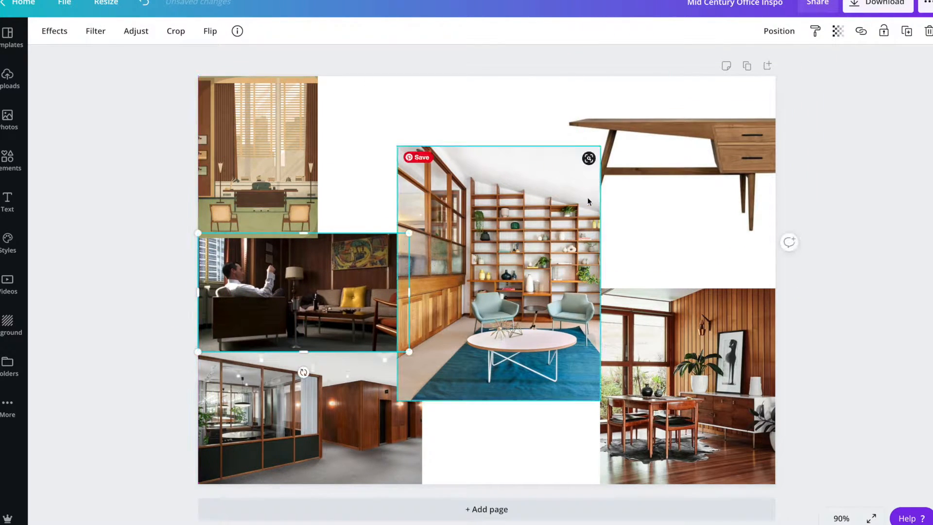
Bring the wooden desk image to the front and place it over the bookshelf photo
click(689, 170)
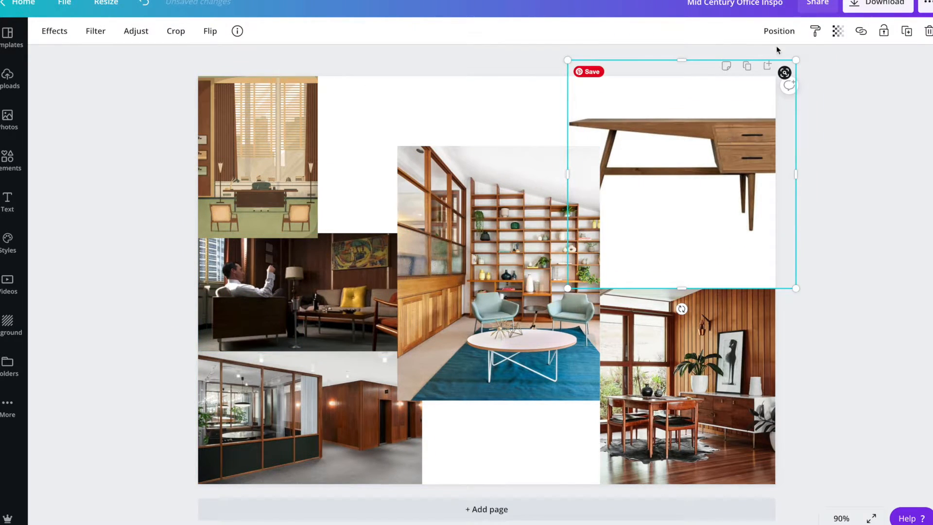
right_click(722, 140)
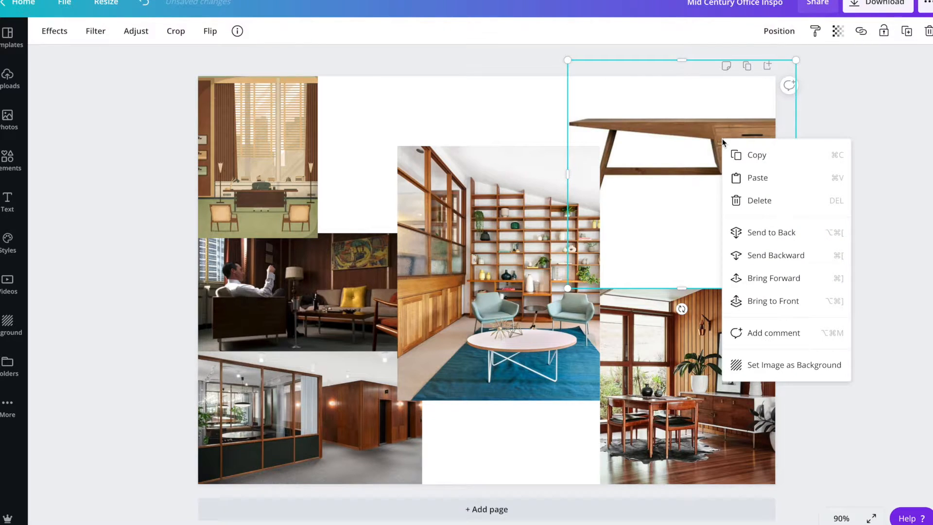
click(753, 301)
drag(739, 140, 546, 257)
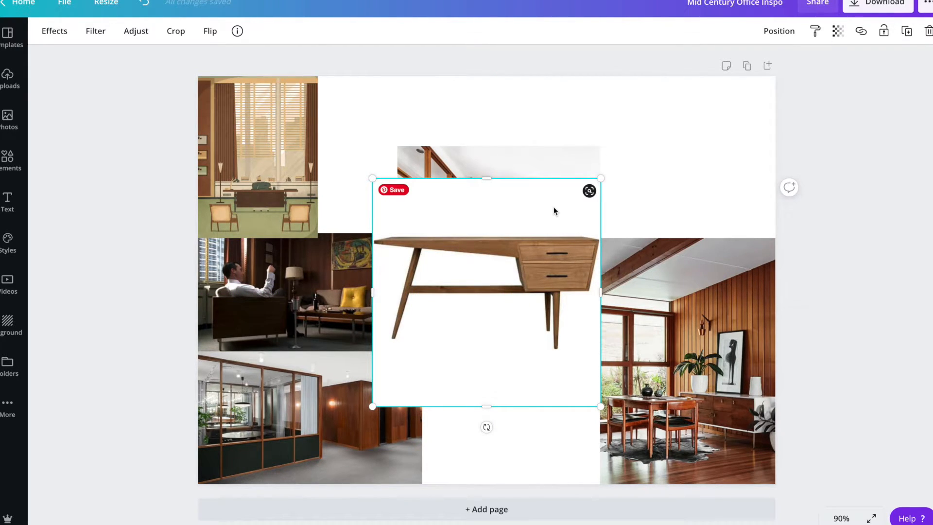
Remove the desk image's background with Background Remover and move the cut-out desk to the page's upper right
click(58, 32)
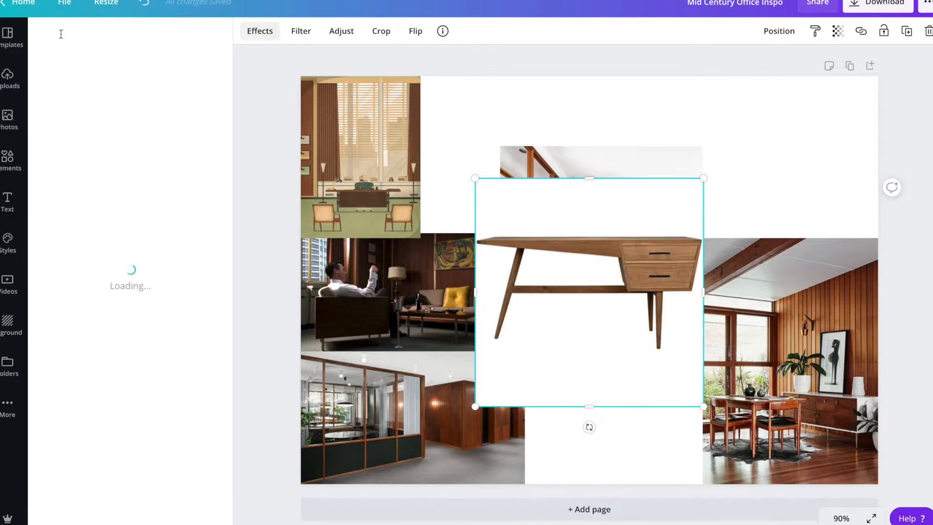
click(113, 70)
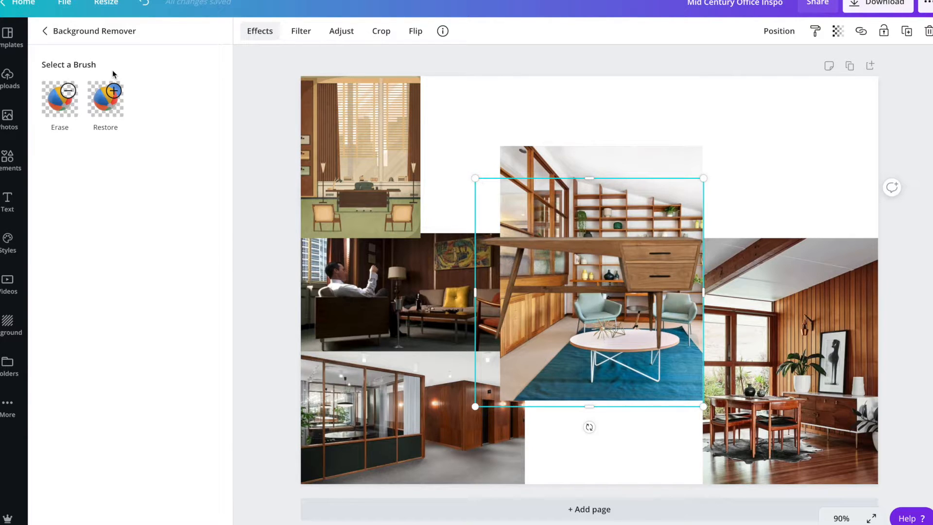
drag(614, 264, 813, 135)
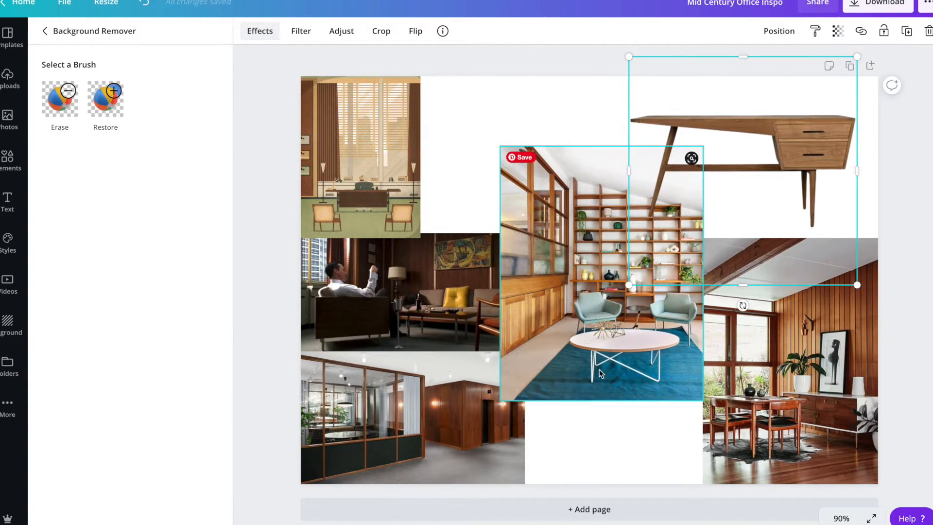
click(614, 431)
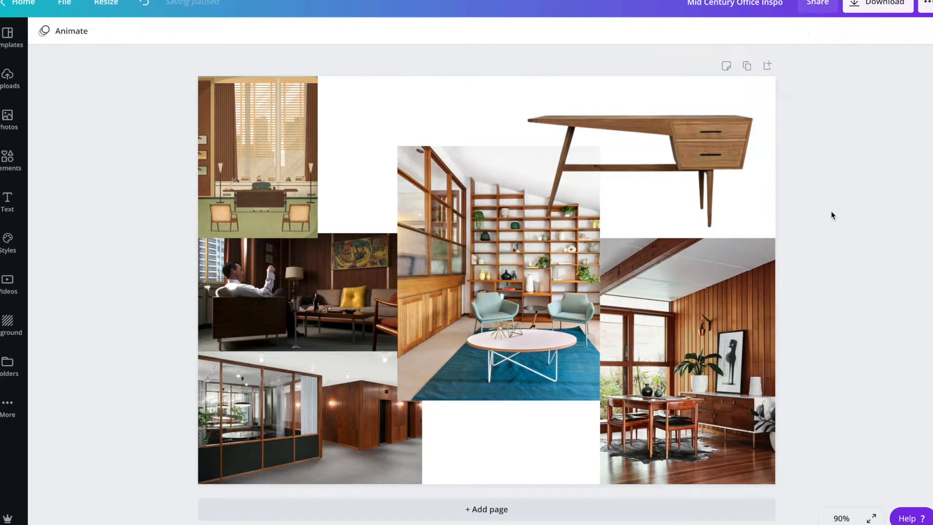
Send the office illustration backward one layer and nudge it against the page's upper-left corner
click(267, 145)
mouse_move(267, 145)
mouse_down()
mouse_move(283, 128)
mouse_move(270, 145)
mouse_up()
right_click(270, 144)
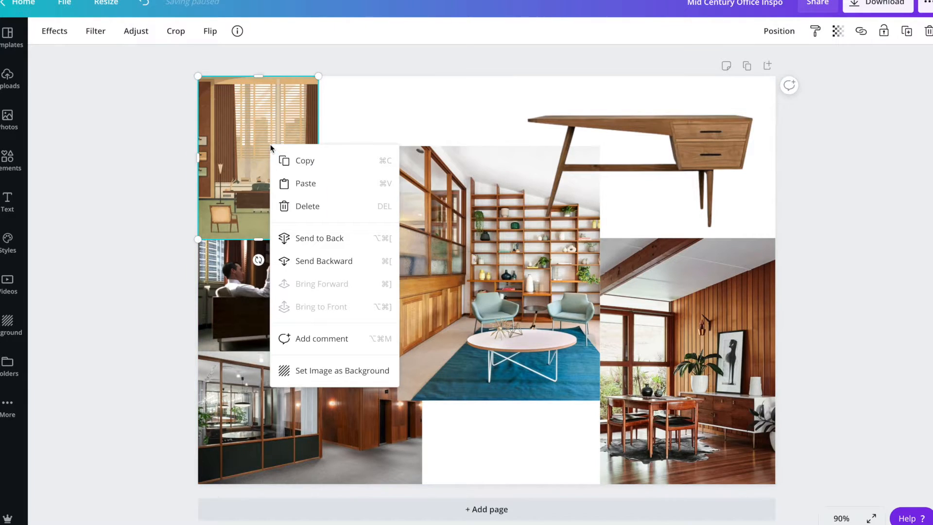
click(310, 263)
click(360, 159)
click(273, 172)
drag(272, 172, 273, 170)
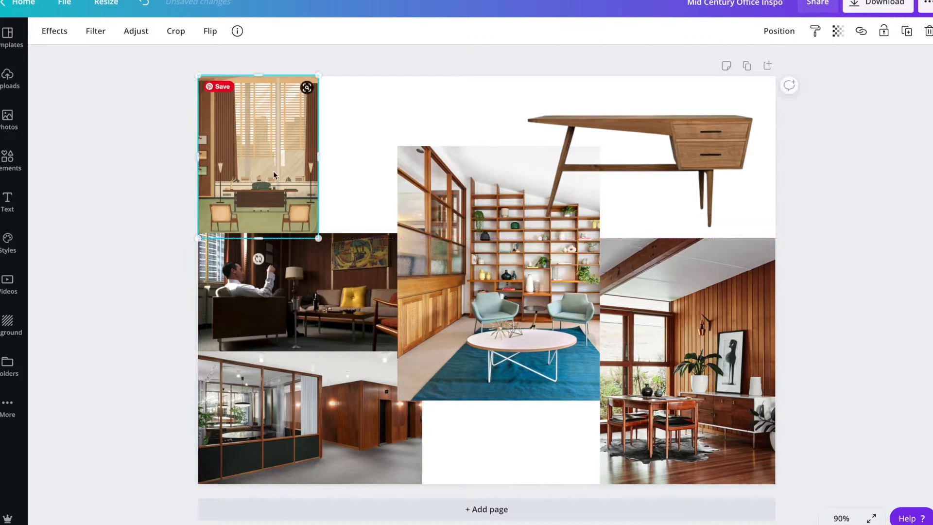
click(379, 152)
Move the bookshelf photo to the bottom edge and replace the office illustration in the upper-left corner with the dining room photo
drag(499, 275, 514, 362)
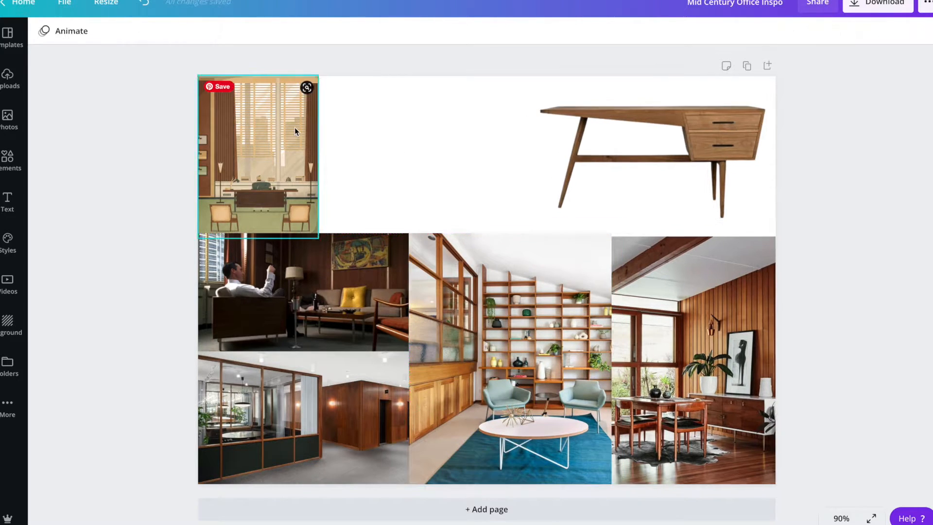
click(294, 128)
key(Delete)
drag(690, 359, 291, 108)
Add a square shape to the page, colour it pale mint and move it over the photos
click(91, 170)
click(8, 170)
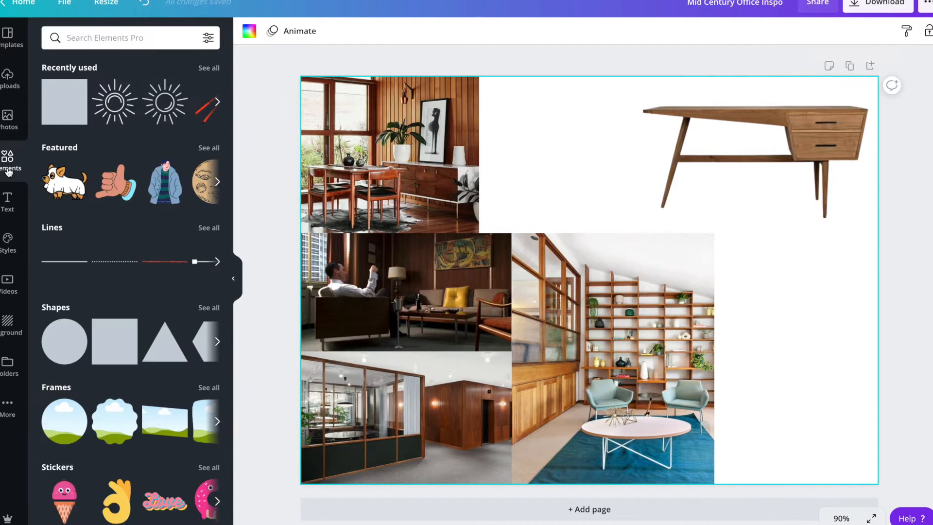
scroll(144, 221, down, 2)
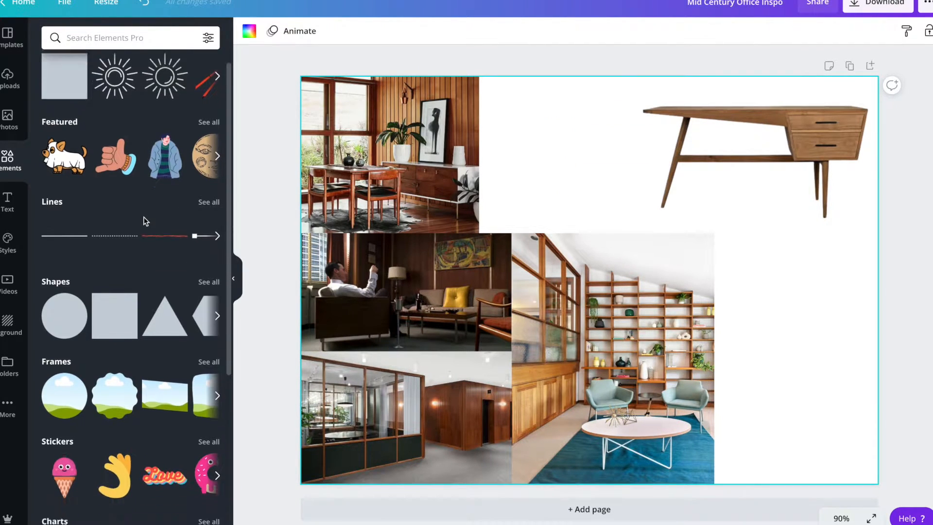
scroll(144, 221, up, 2)
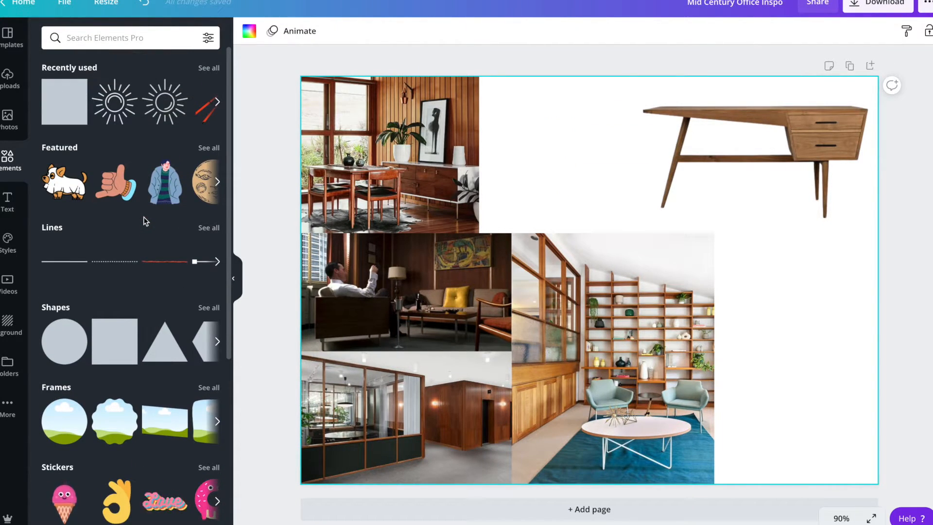
click(124, 343)
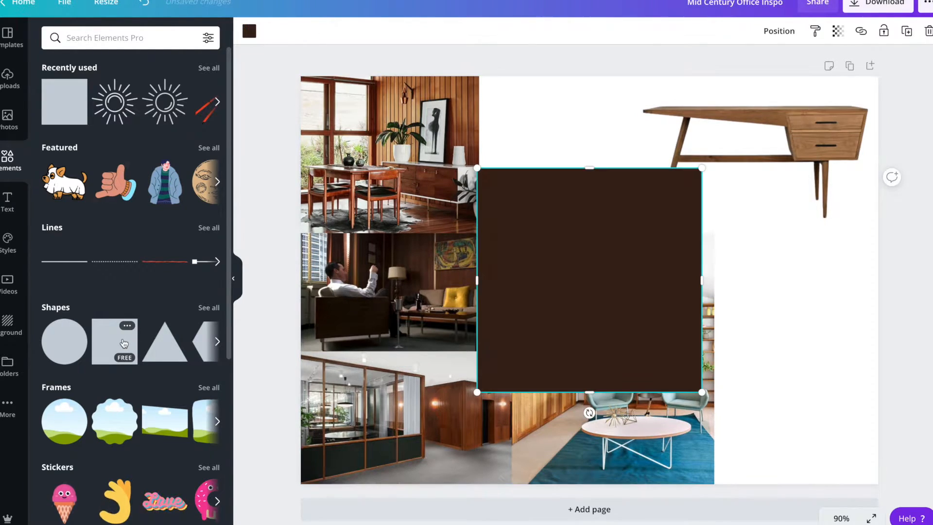
drag(636, 241, 443, 212)
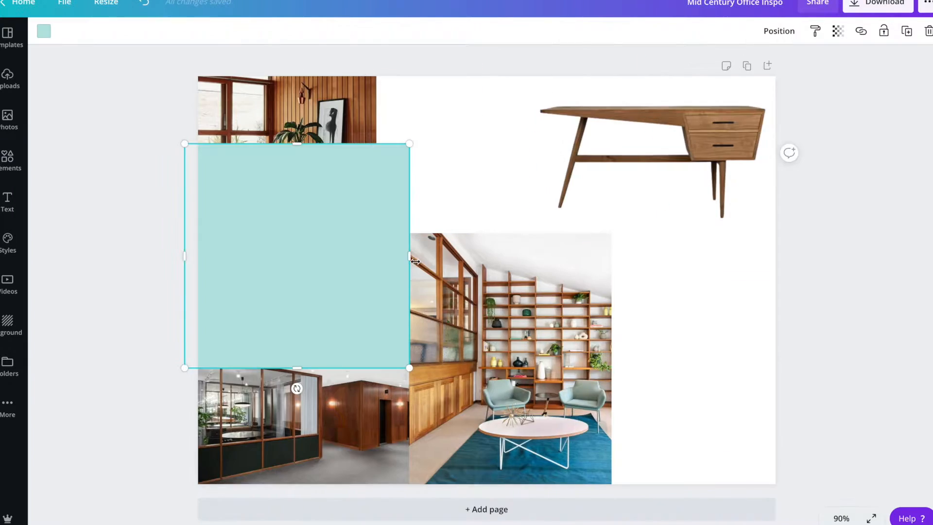
Stretch the mint square into a large rectangle and move it over the desk in the page's upper right
drag(437, 255, 709, 256)
drag(451, 146, 442, 221)
drag(447, 388, 408, 380)
drag(471, 308, 644, 126)
drag(869, 242, 932, 271)
Rotate the mint rectangle to run diagonally across the page's upper-right corner and send it behind the images
drag(619, 217, 609, 210)
drag(700, 172, 692, 192)
drag(685, 86, 755, 59)
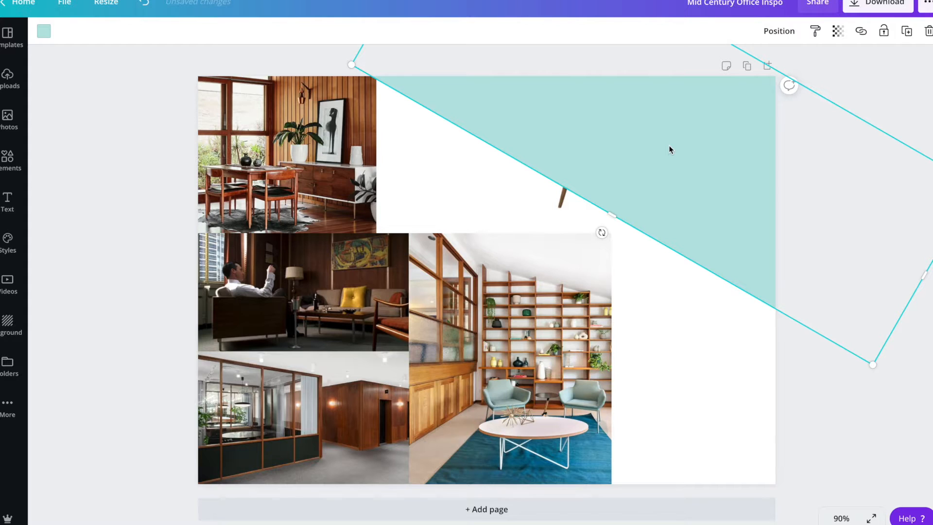
right_click(669, 145)
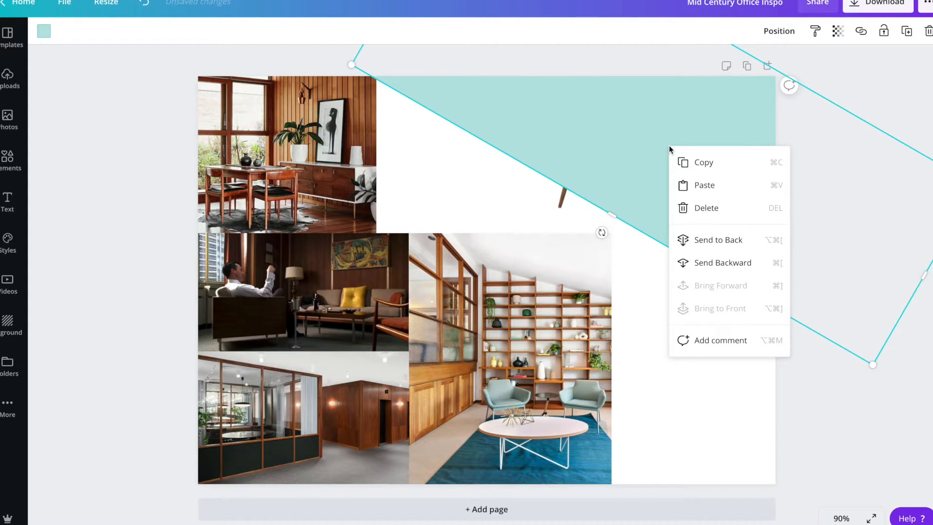
click(711, 251)
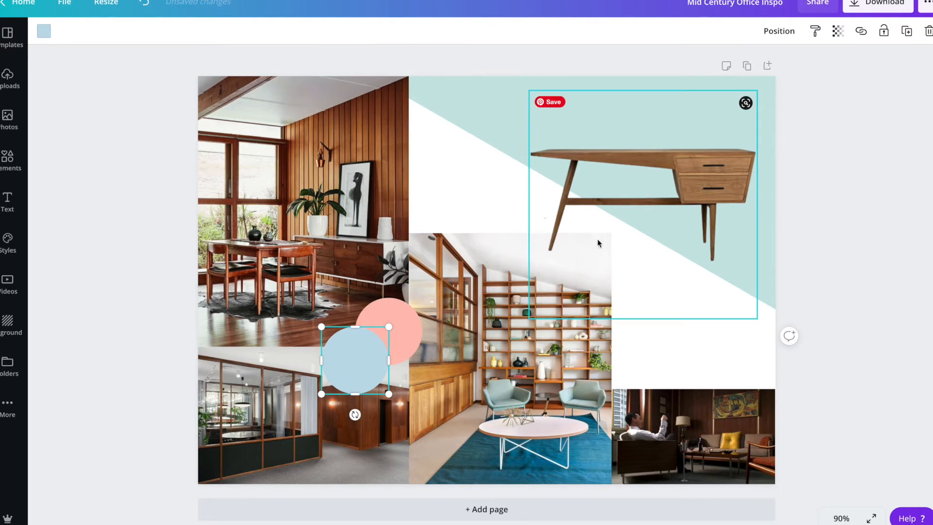
Reposition the pink and blue circles so they overlap at the photo junction and bring the pink circle to the front
click(700, 348)
drag(392, 322, 405, 330)
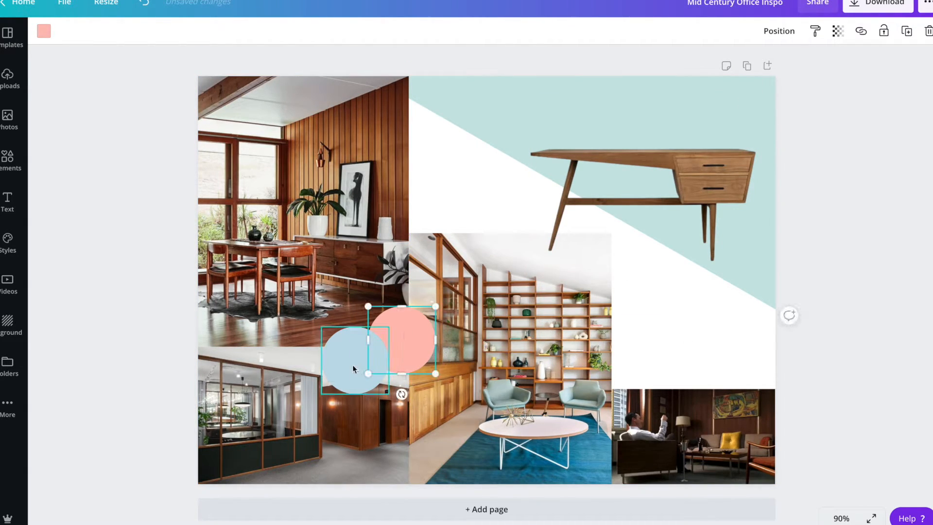
drag(352, 365, 356, 375)
click(410, 331)
right_click(410, 331)
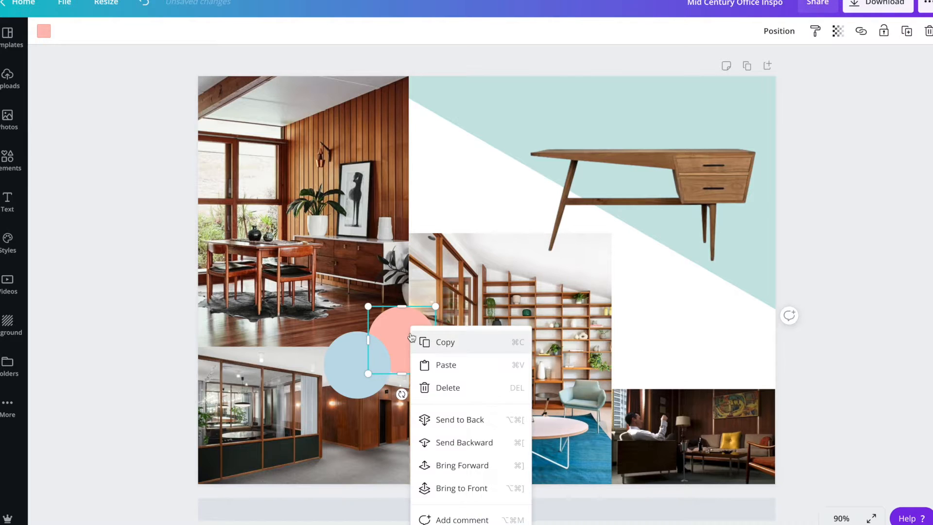
click(462, 488)
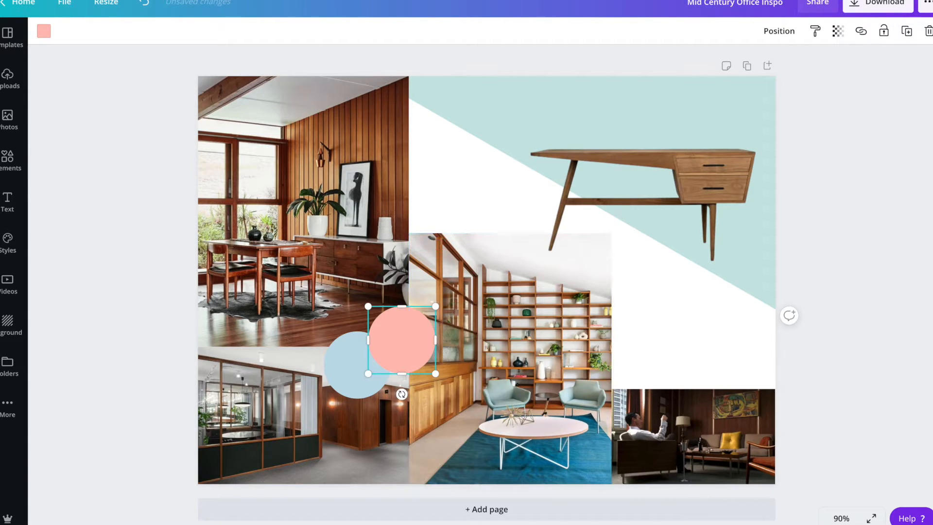
Add a heading text box to the page
click(78, 105)
click(7, 200)
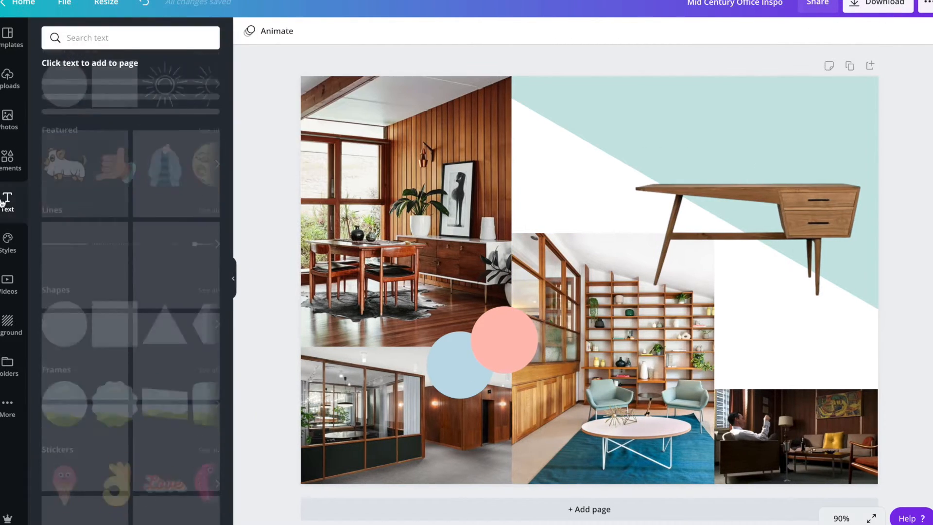
click(116, 87)
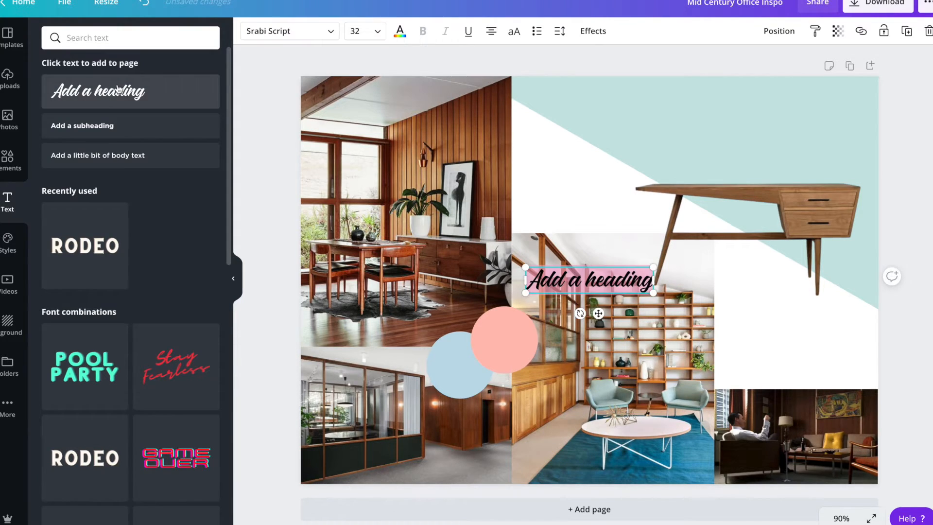
Set the heading text to "Mid Century Inspired Office" and move it onto the mint shape above the desk
click(233, 277)
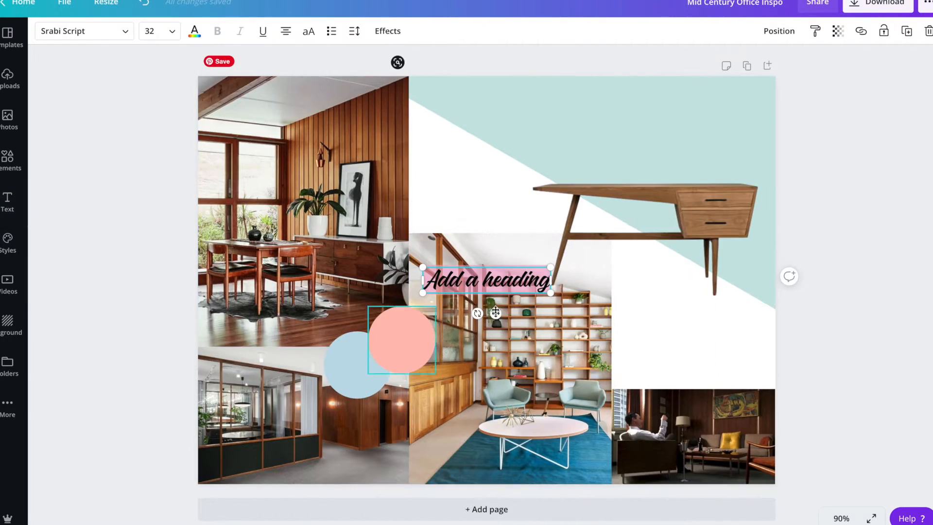
text(Mid Century Inspired Office)
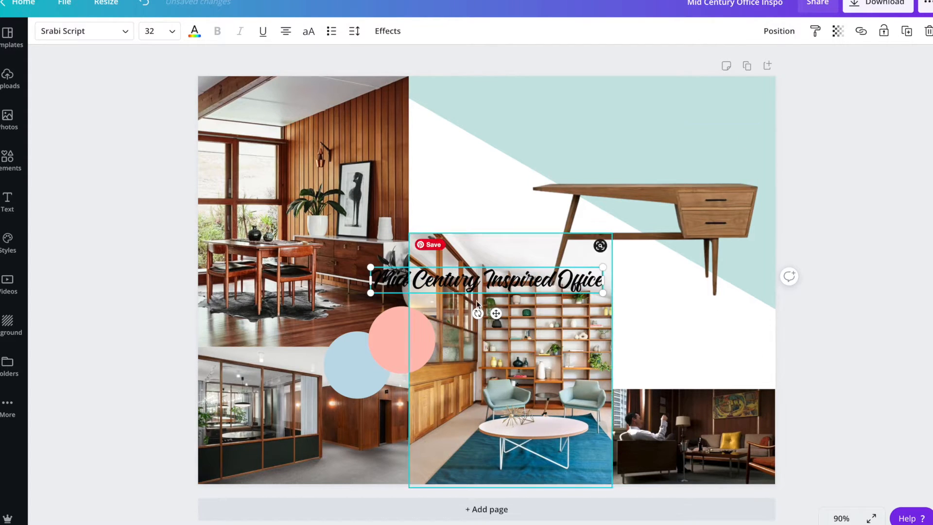
click(646, 233)
drag(486, 280, 592, 116)
Colour the heading white, shift it toward the page's upper-right corner and enlarge it slightly
click(194, 31)
click(177, 145)
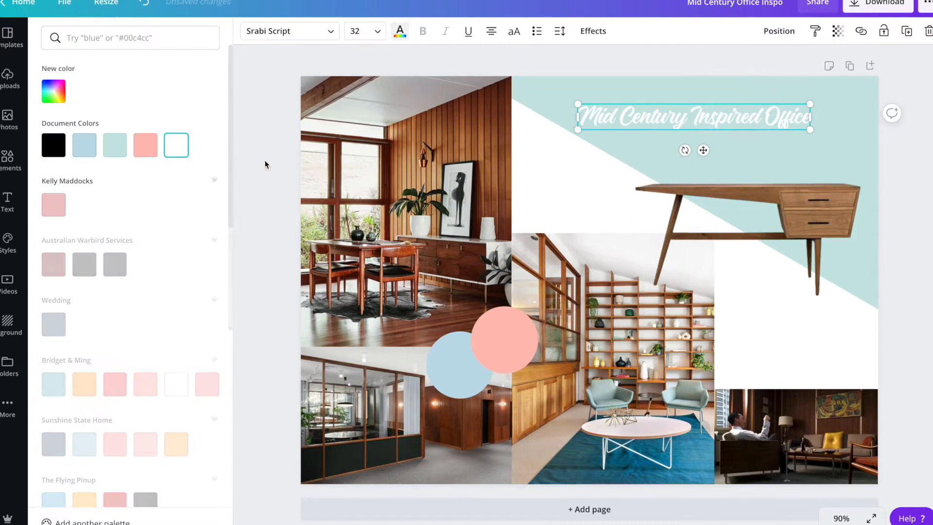
click(233, 278)
drag(684, 112, 725, 99)
drag(517, 117, 506, 122)
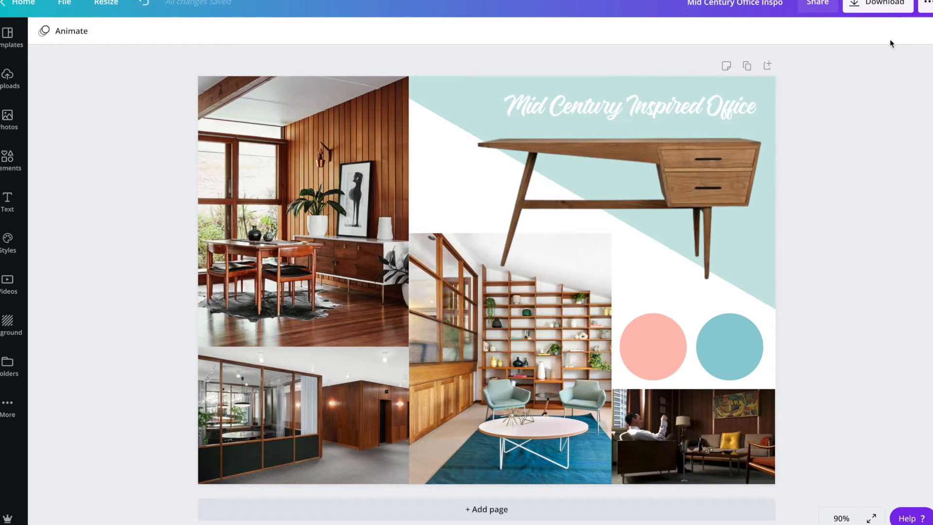
Download the mood board as a PNG image at size 1
click(891, 10)
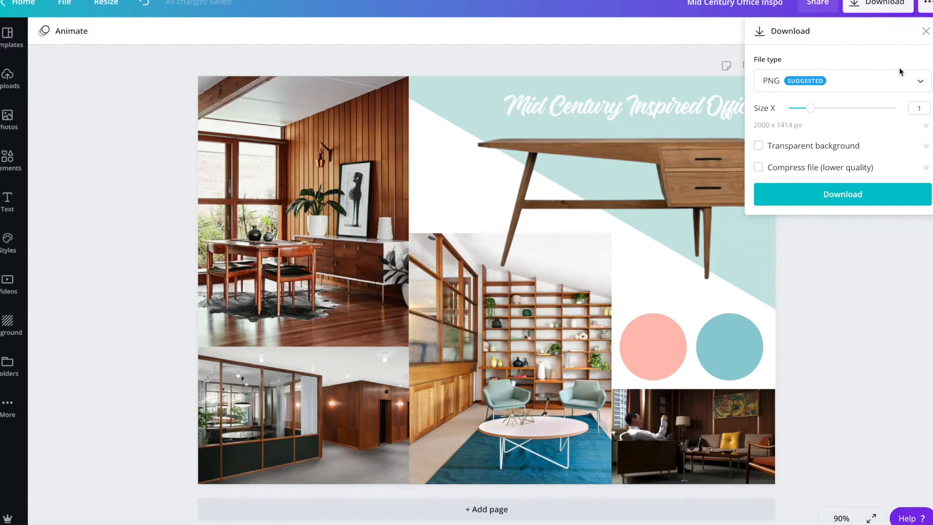
click(906, 82)
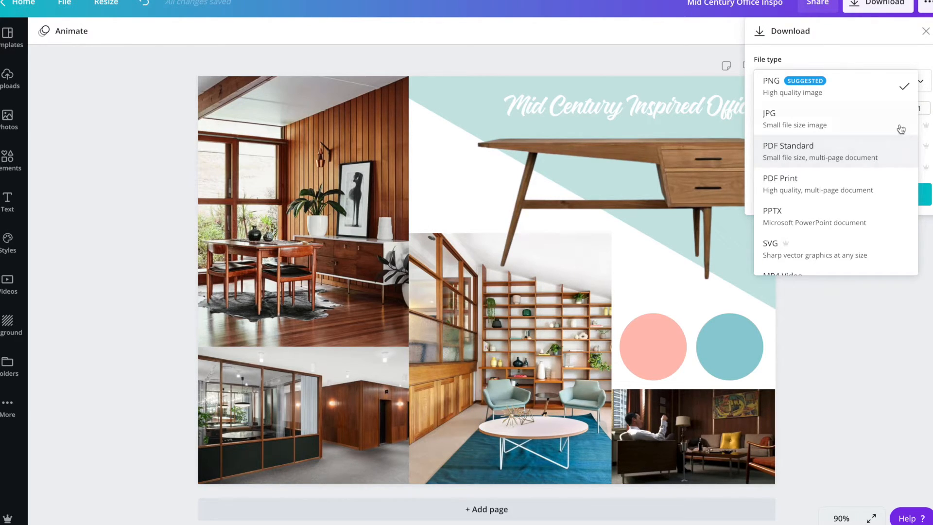
click(899, 88)
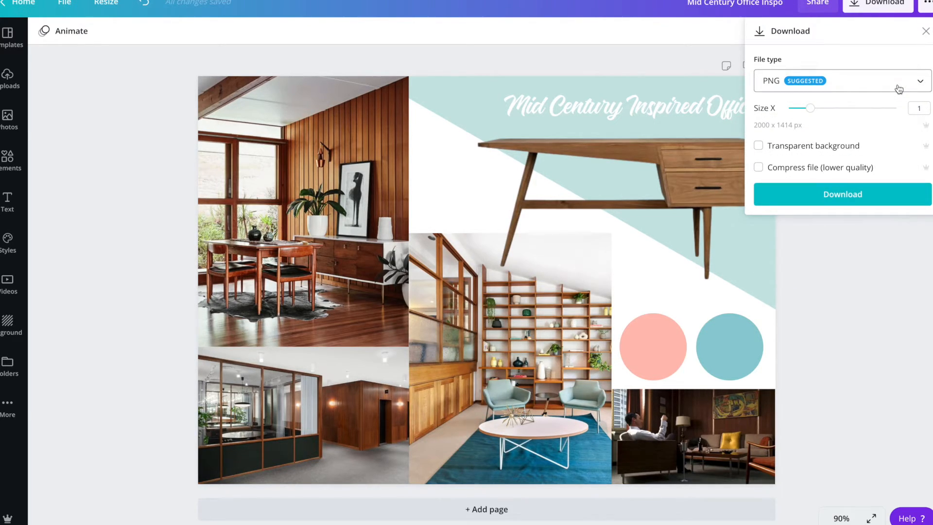
click(759, 146)
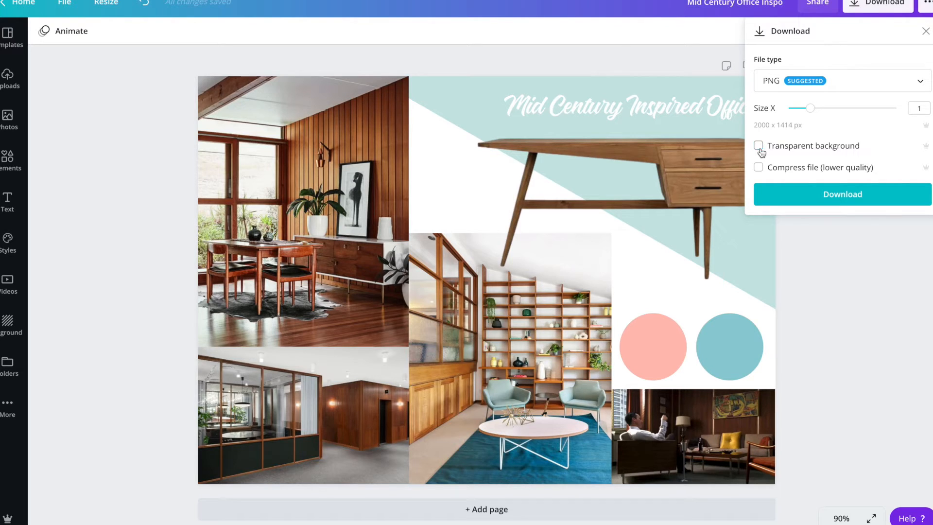
click(877, 194)
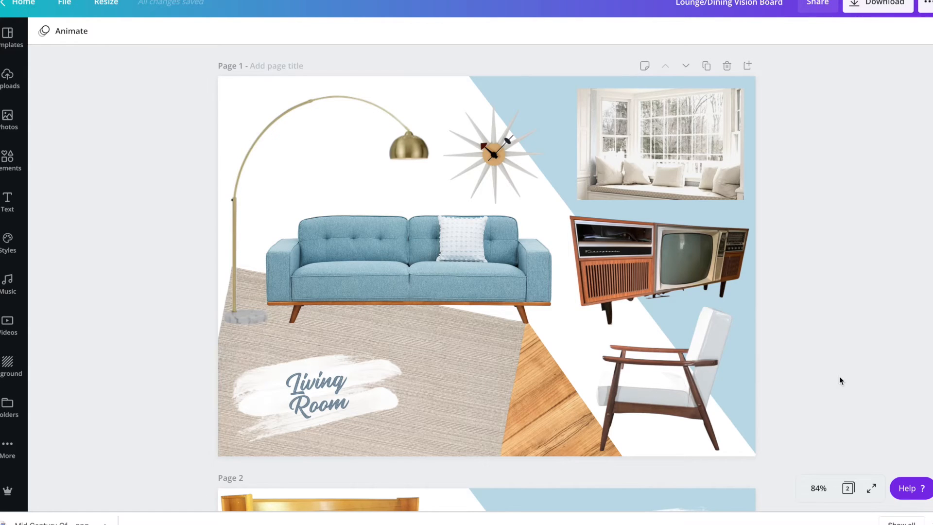
Look through the Living Room and Dining Room pages of the Lounge/Dining Vision Board
scroll(838, 375, down, 8)
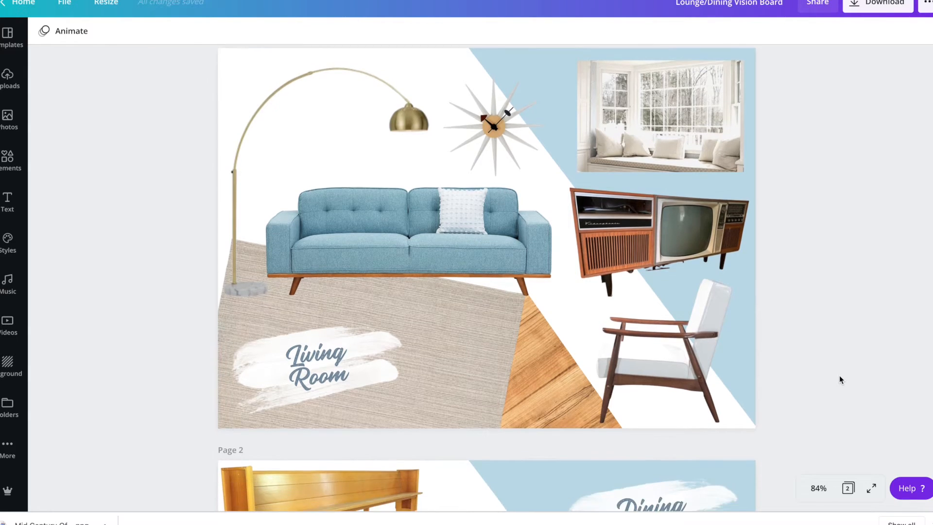
scroll(839, 375, down, 1)
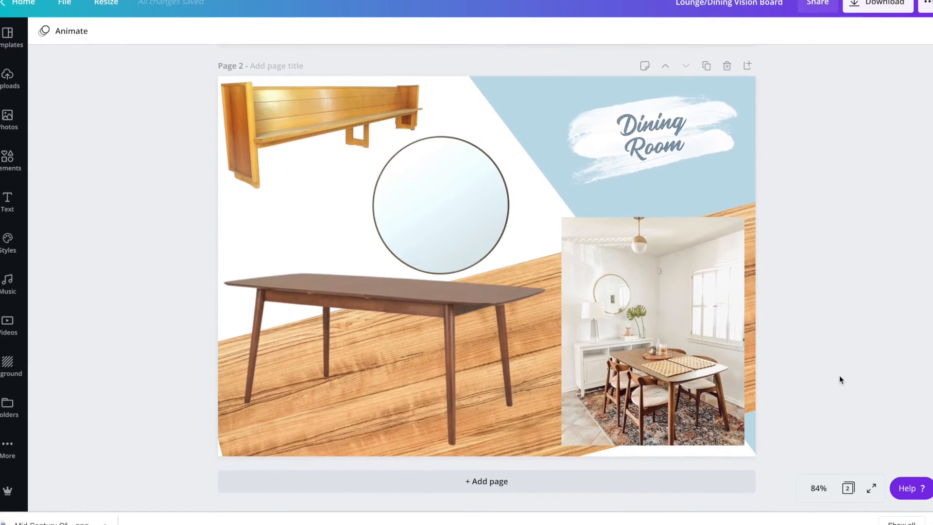